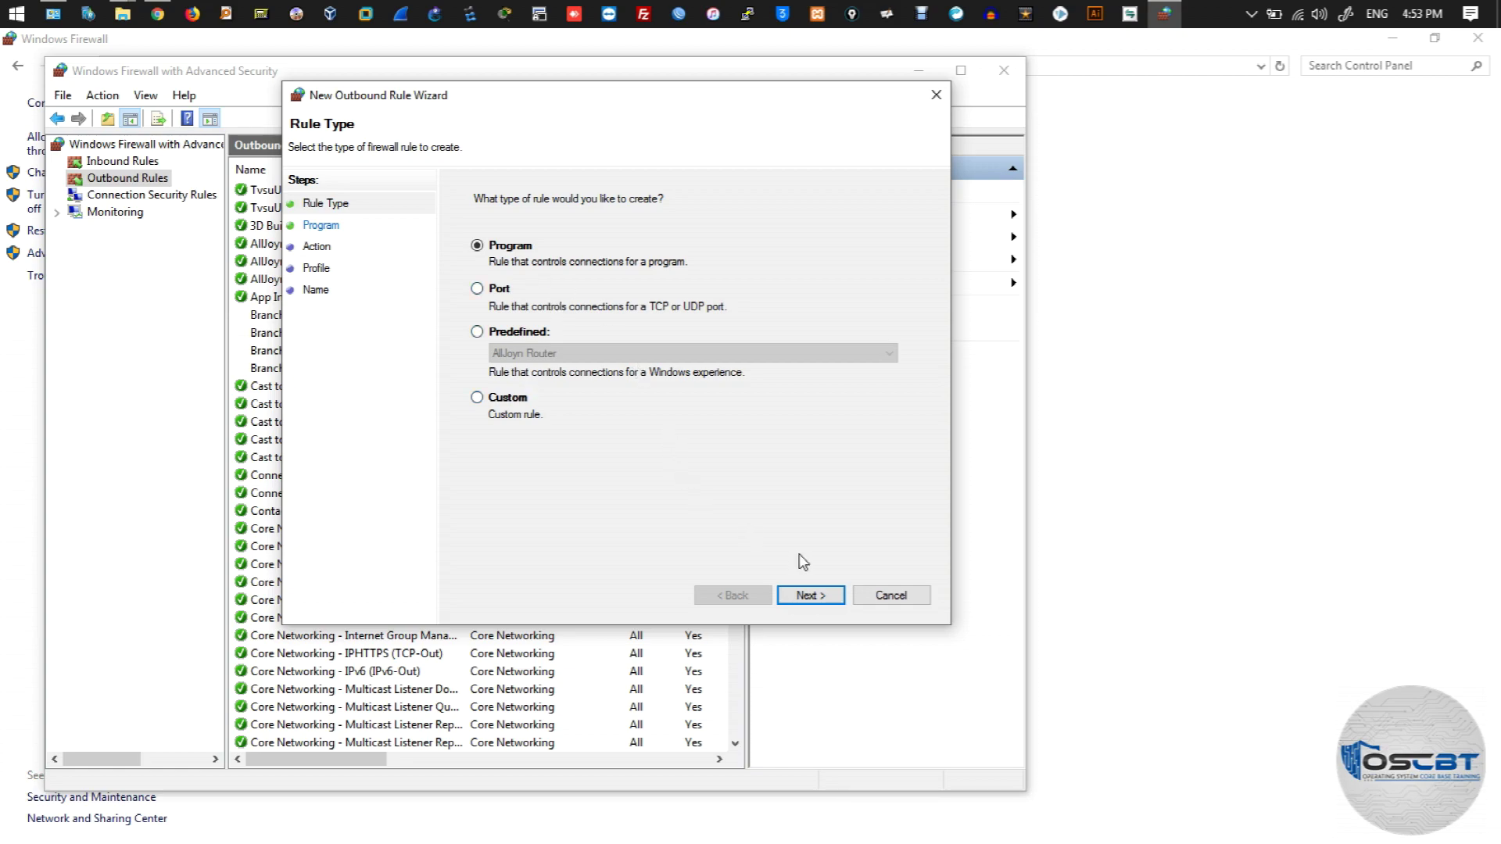
# Keep Program as the outbound rule type and make the rule apply to a specific program path
pyautogui.click(810, 595)
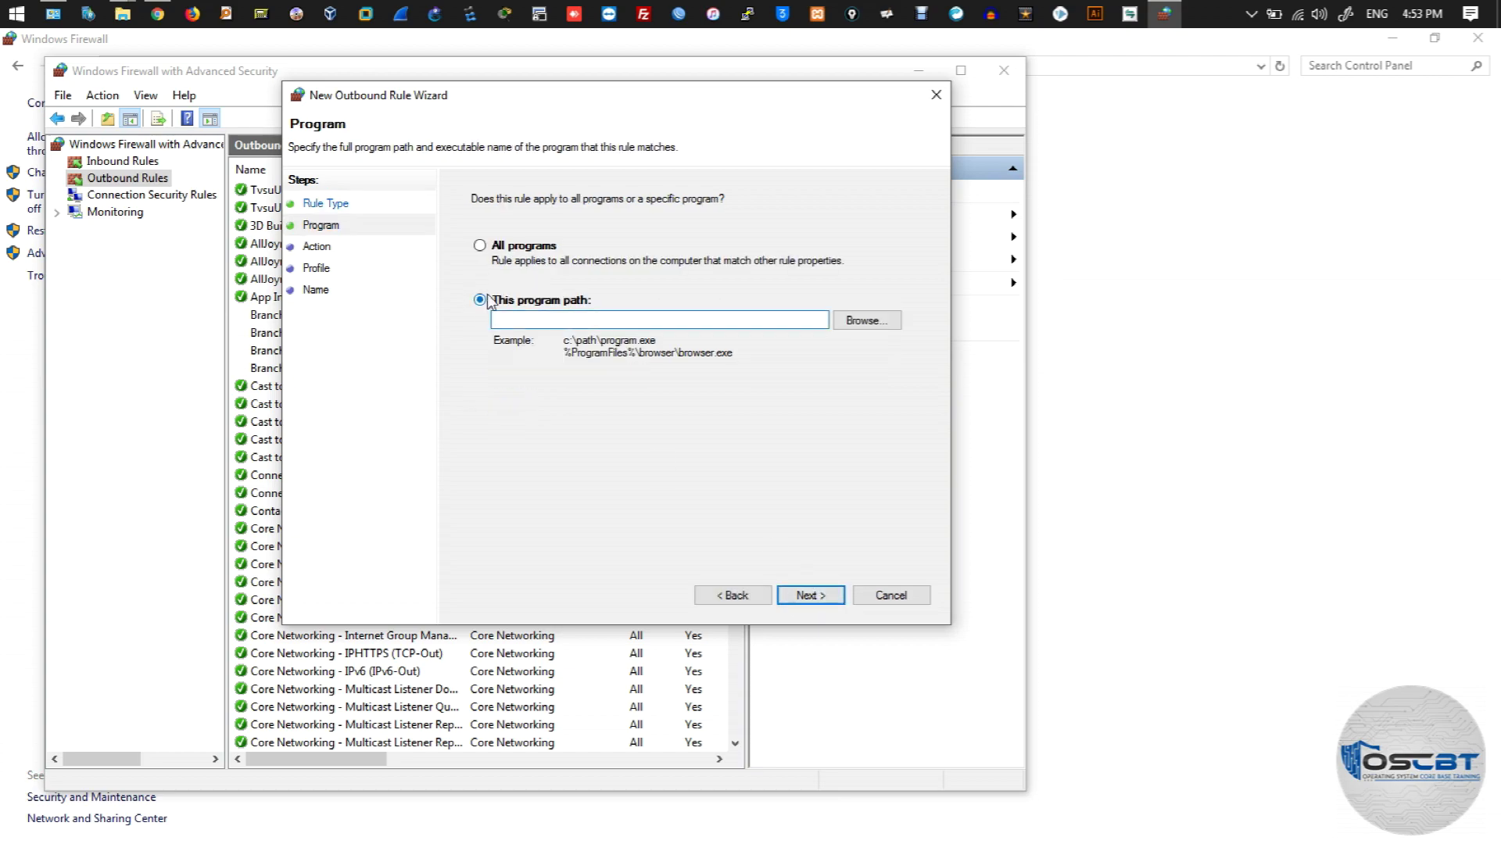
pyautogui.click(480, 247)
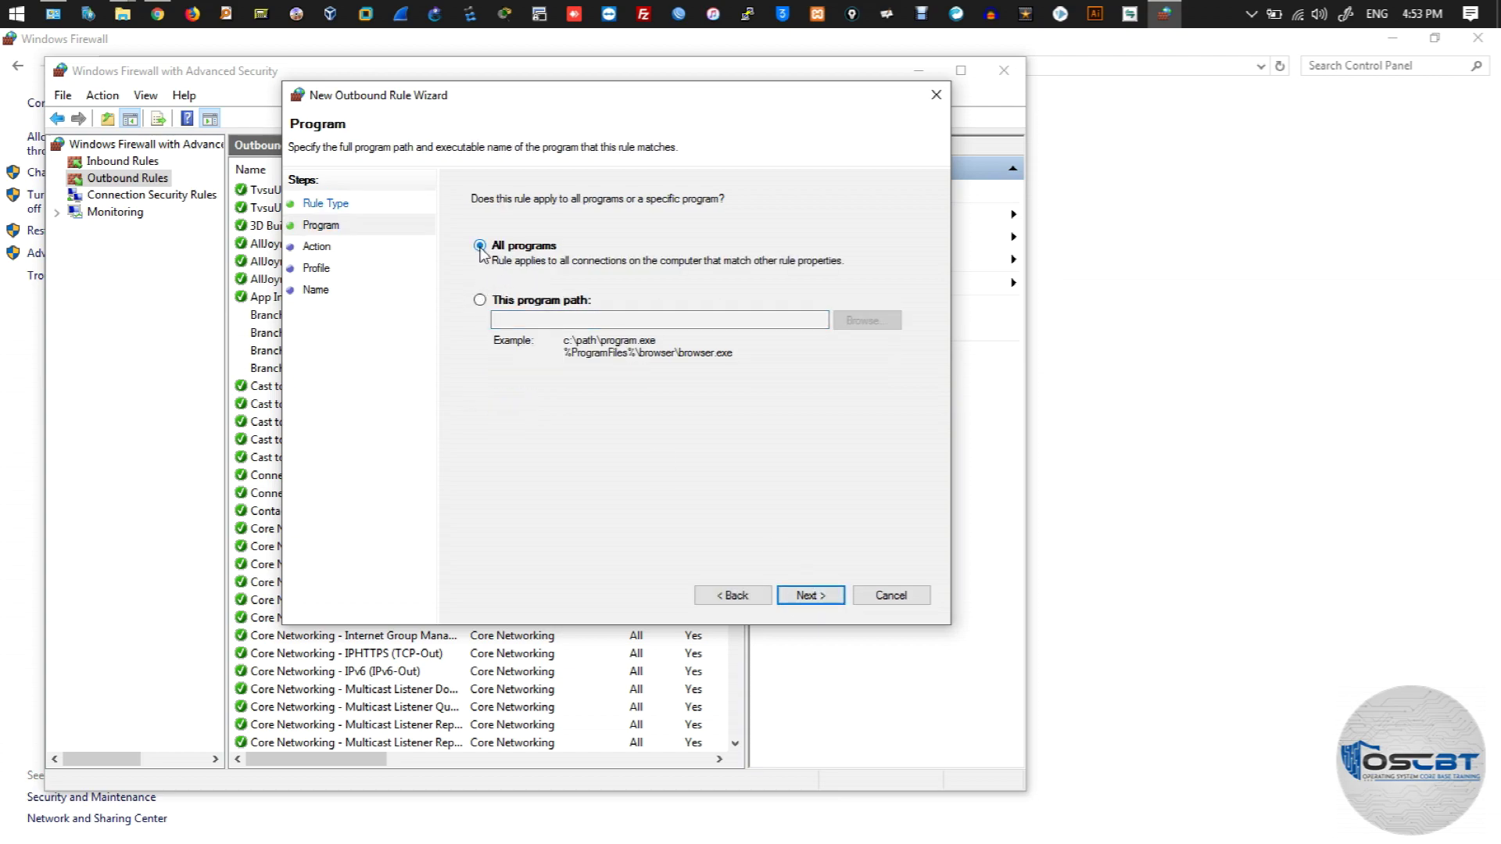
pyautogui.click(479, 300)
pyautogui.click(591, 319)
pyautogui.click(867, 325)
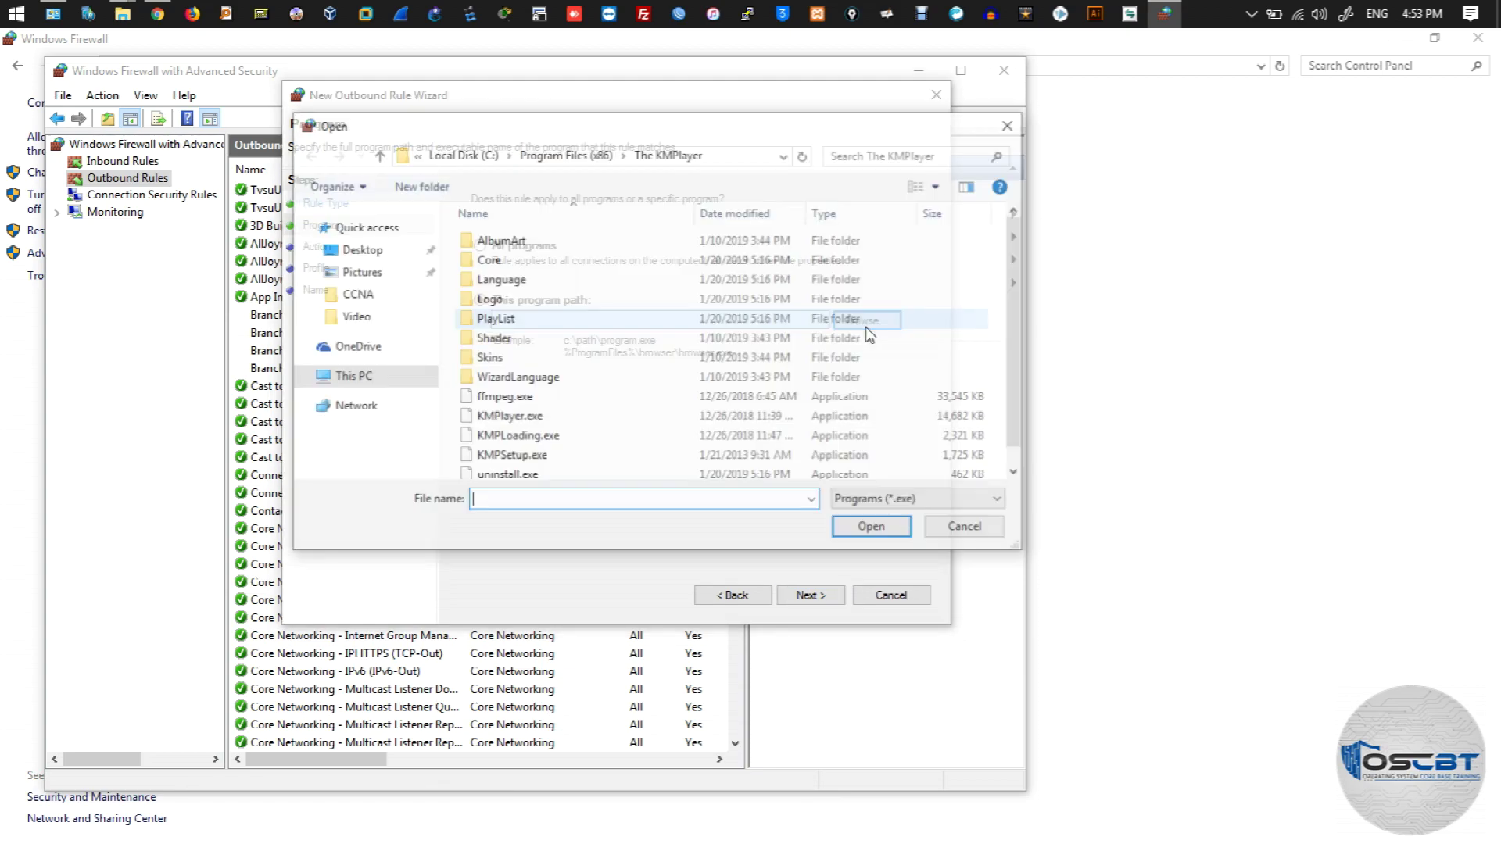
pyautogui.click(561, 160)
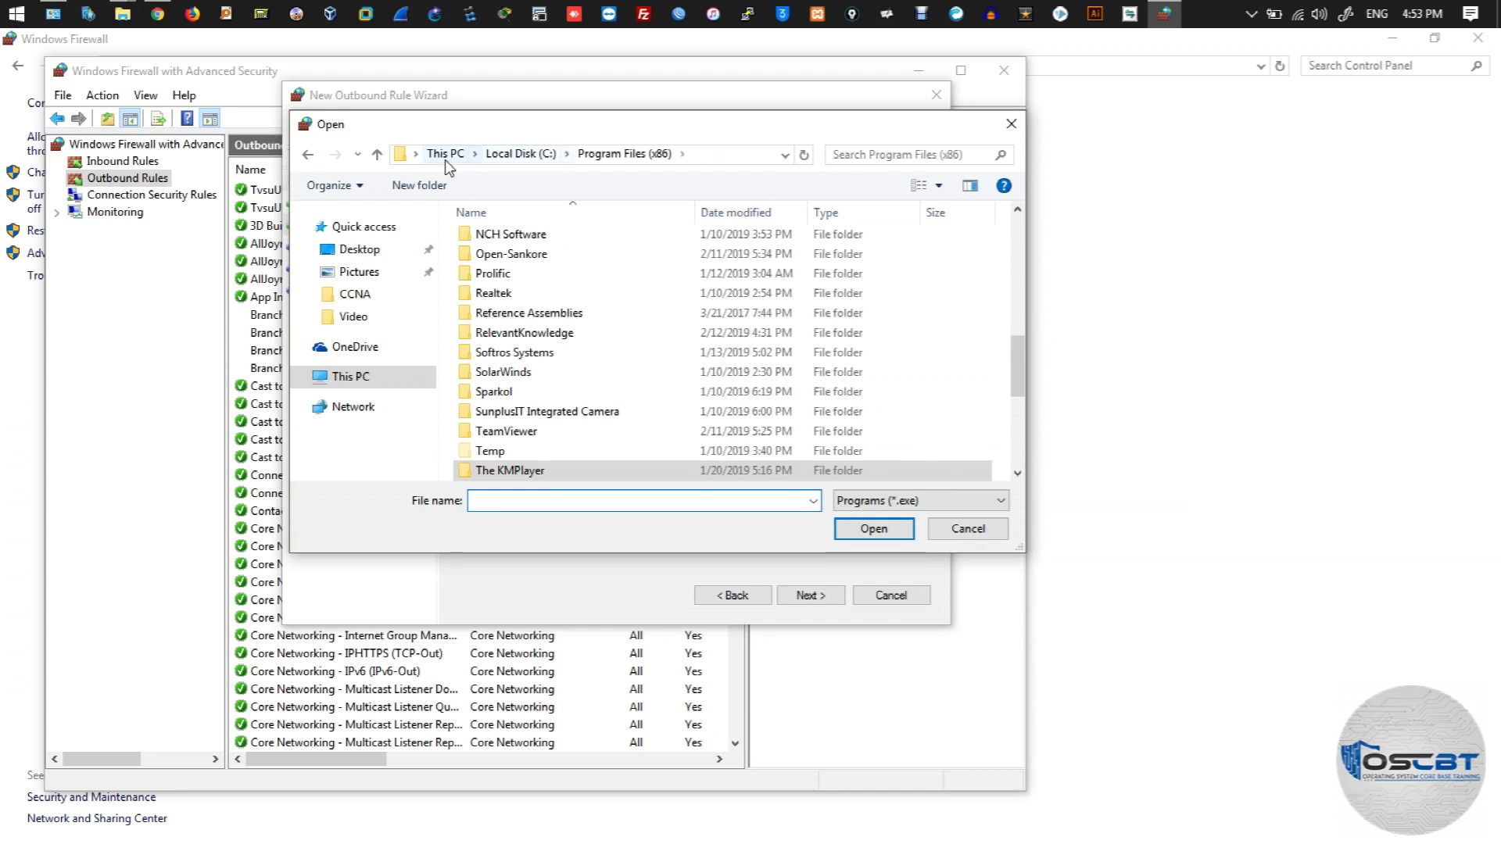
pyautogui.click(507, 157)
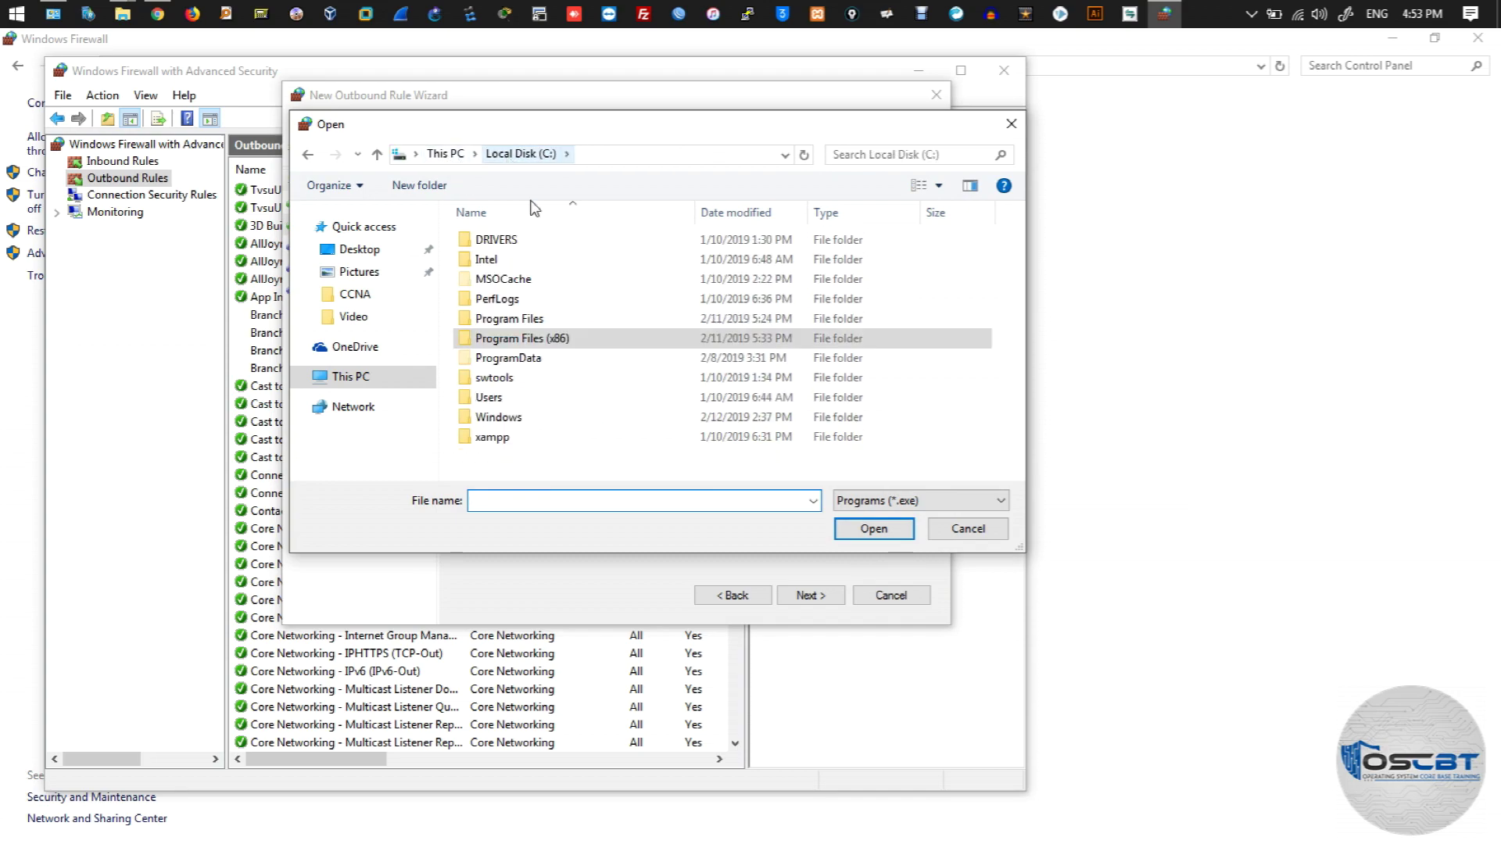
pyautogui.doubleClick(581, 340)
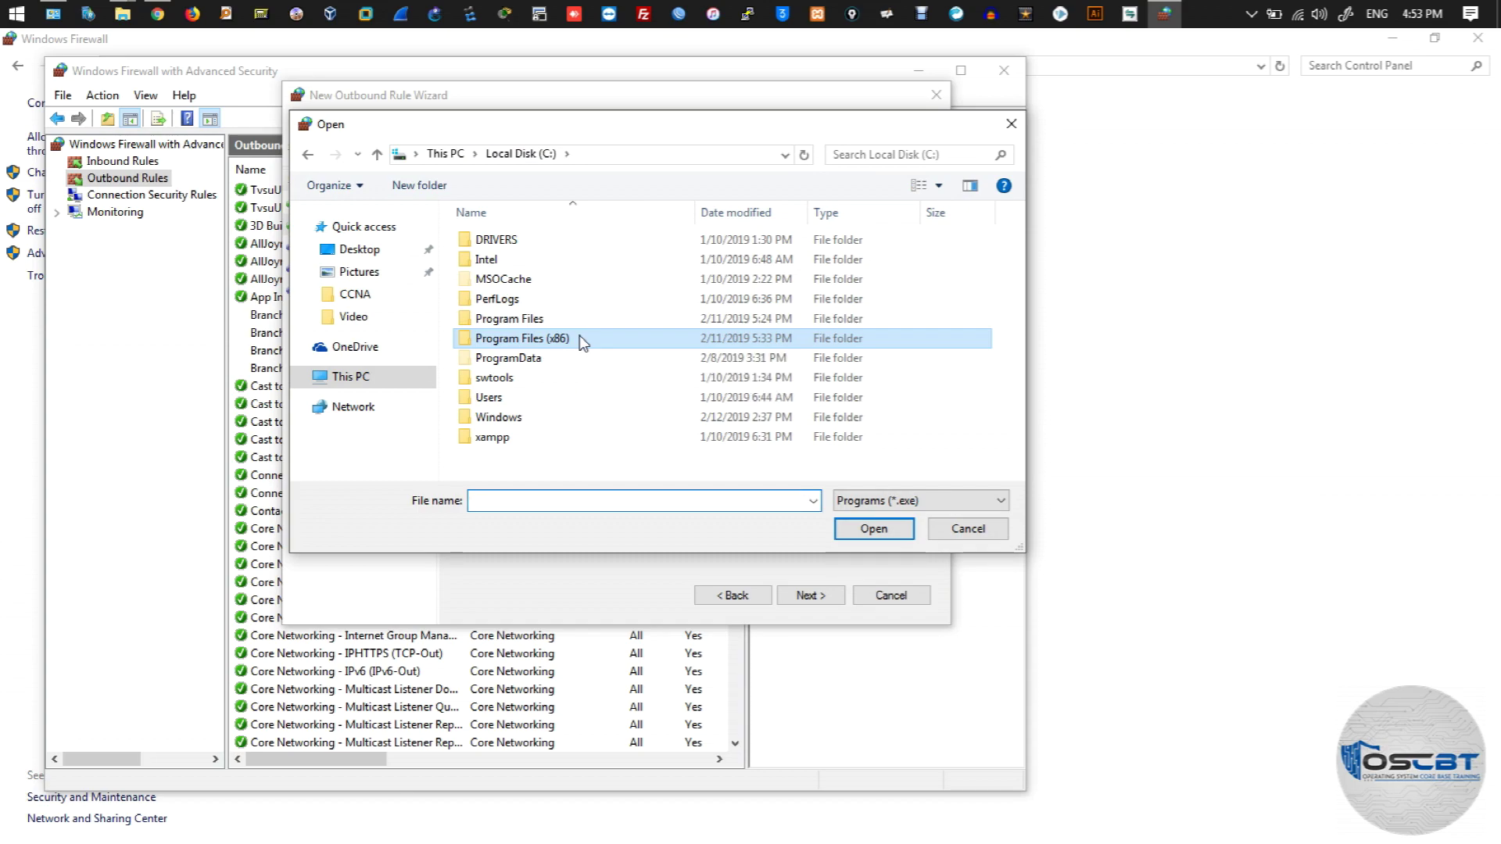
pyautogui.scroll(-13, 580, 336)
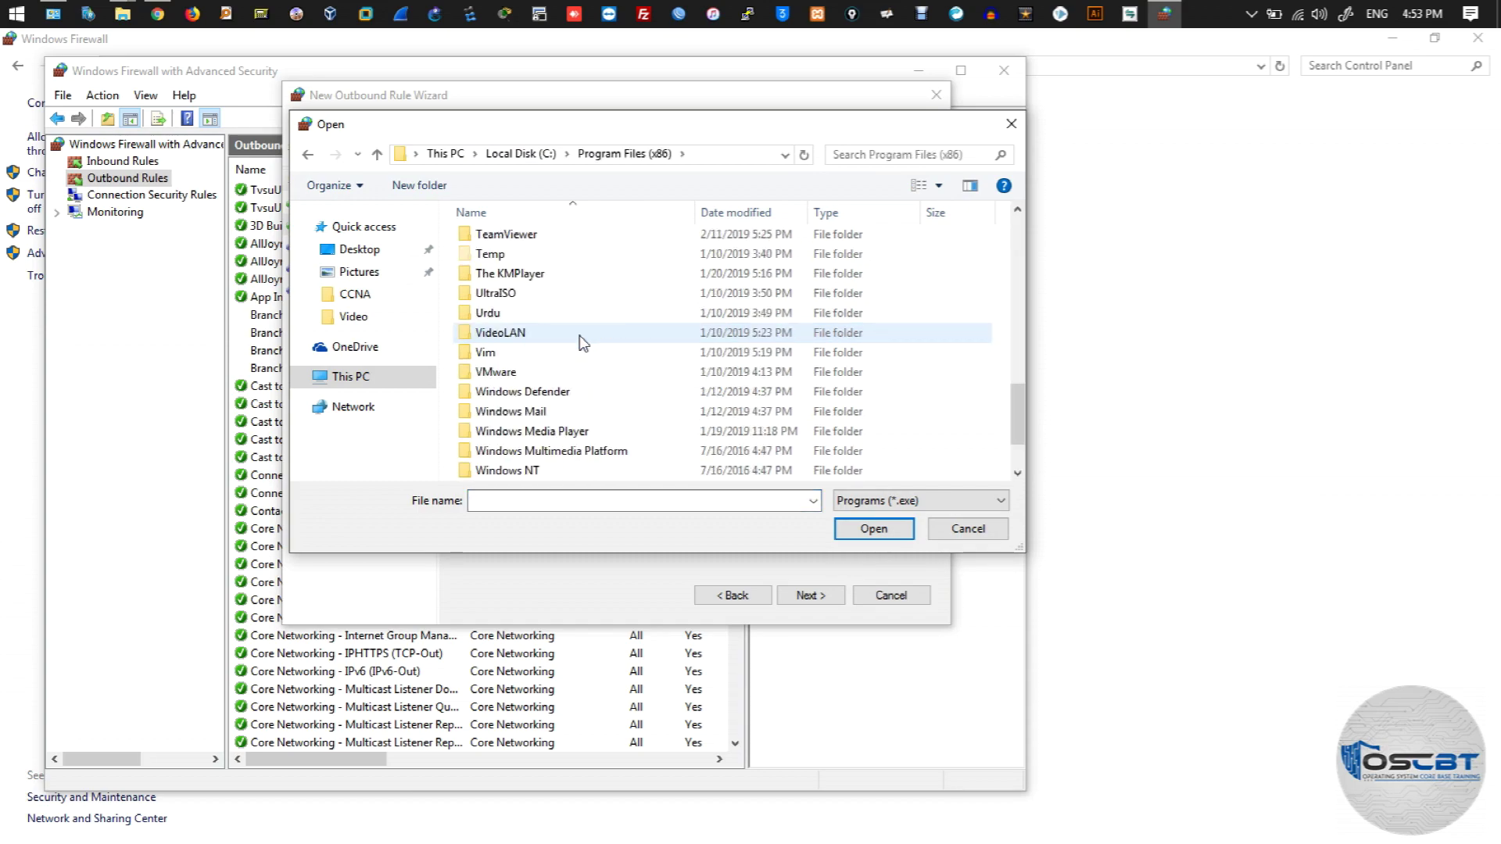
pyautogui.click(542, 277)
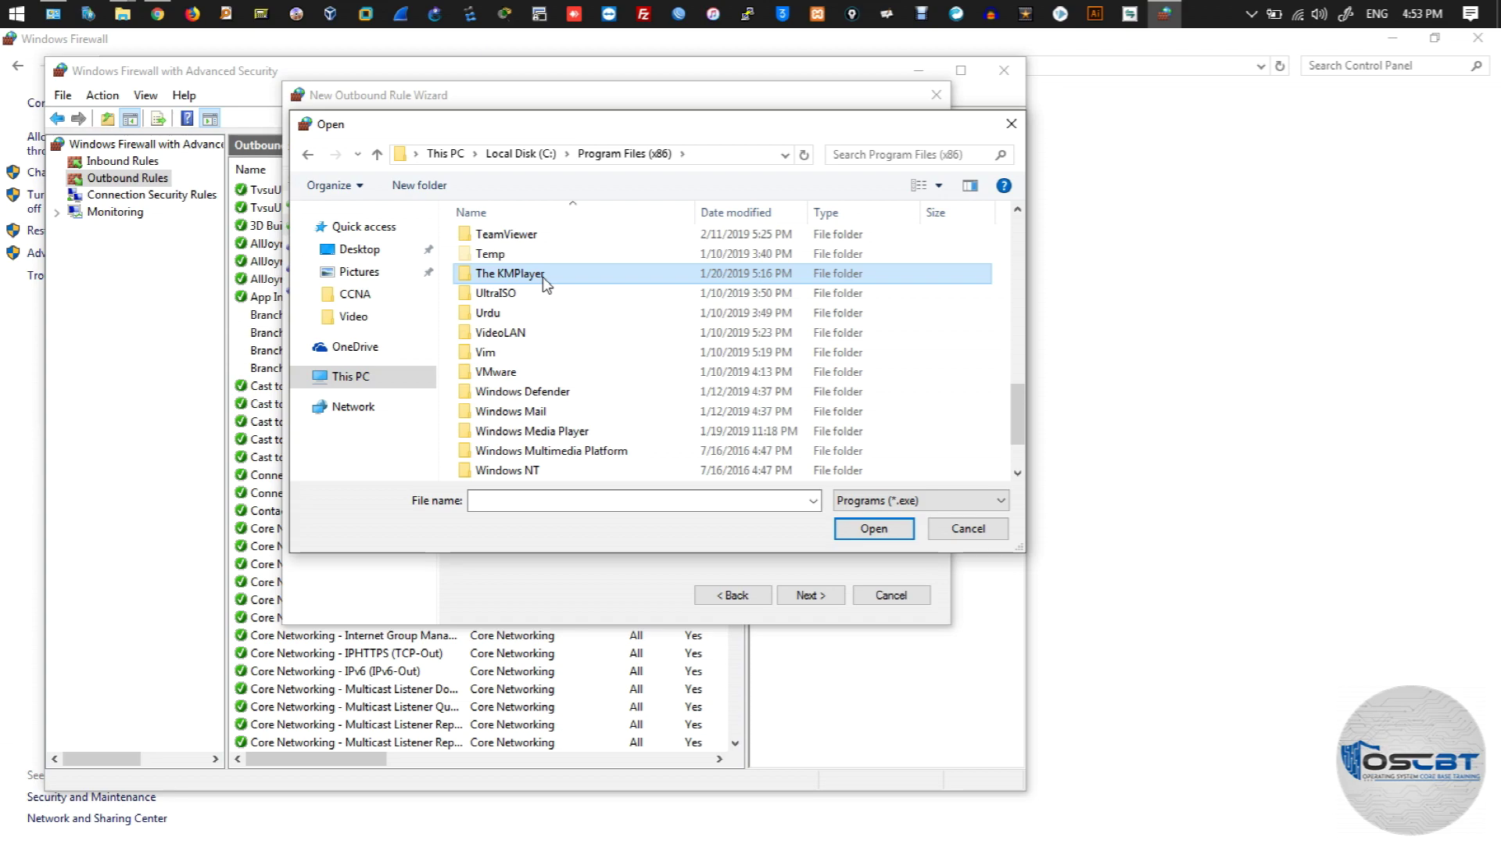
pyautogui.doubleClick(543, 277)
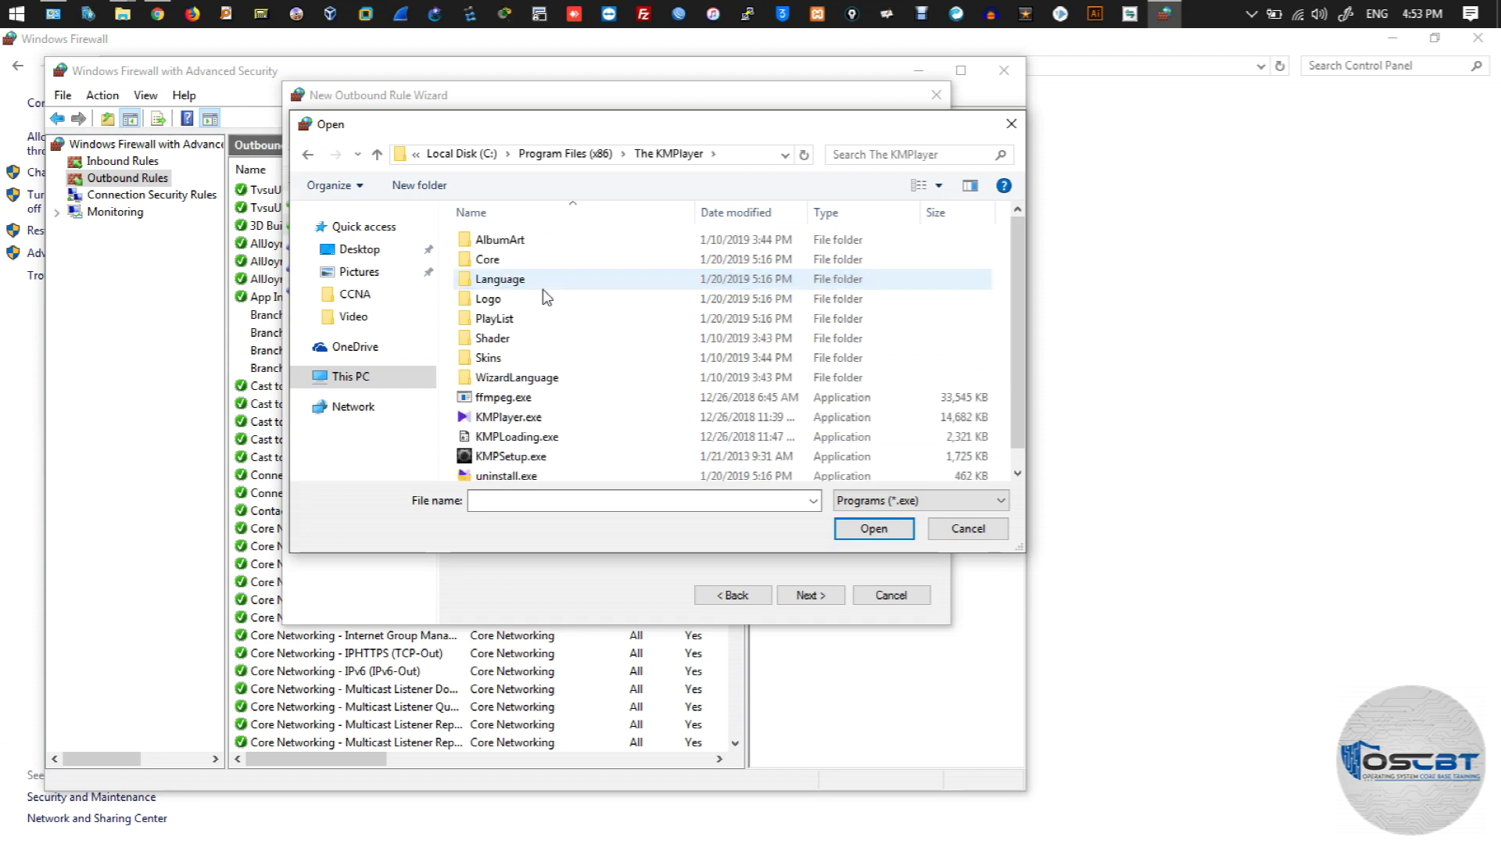
pyautogui.click(555, 420)
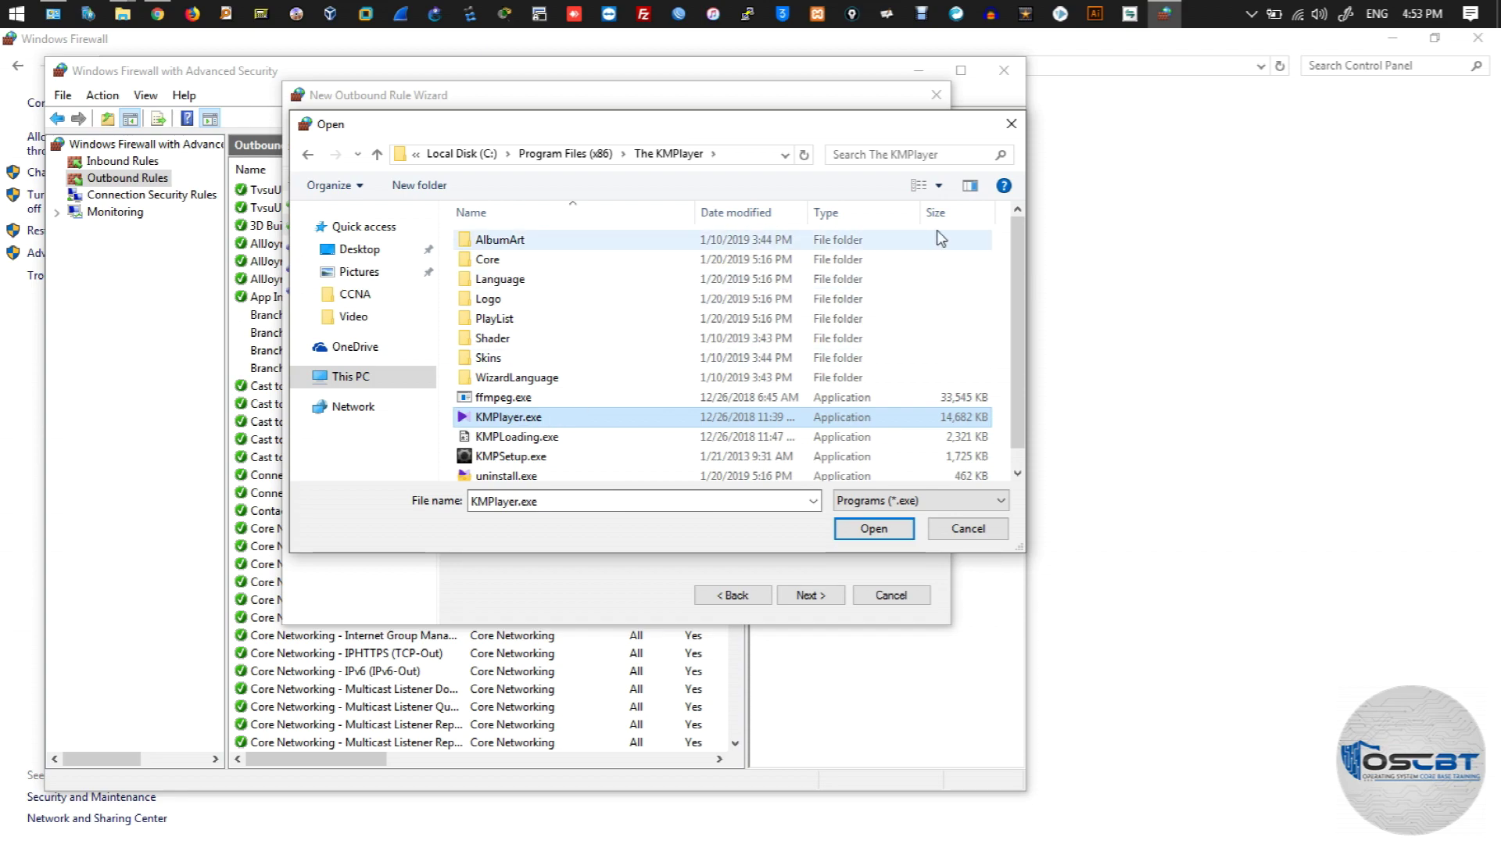
pyautogui.click(1011, 123)
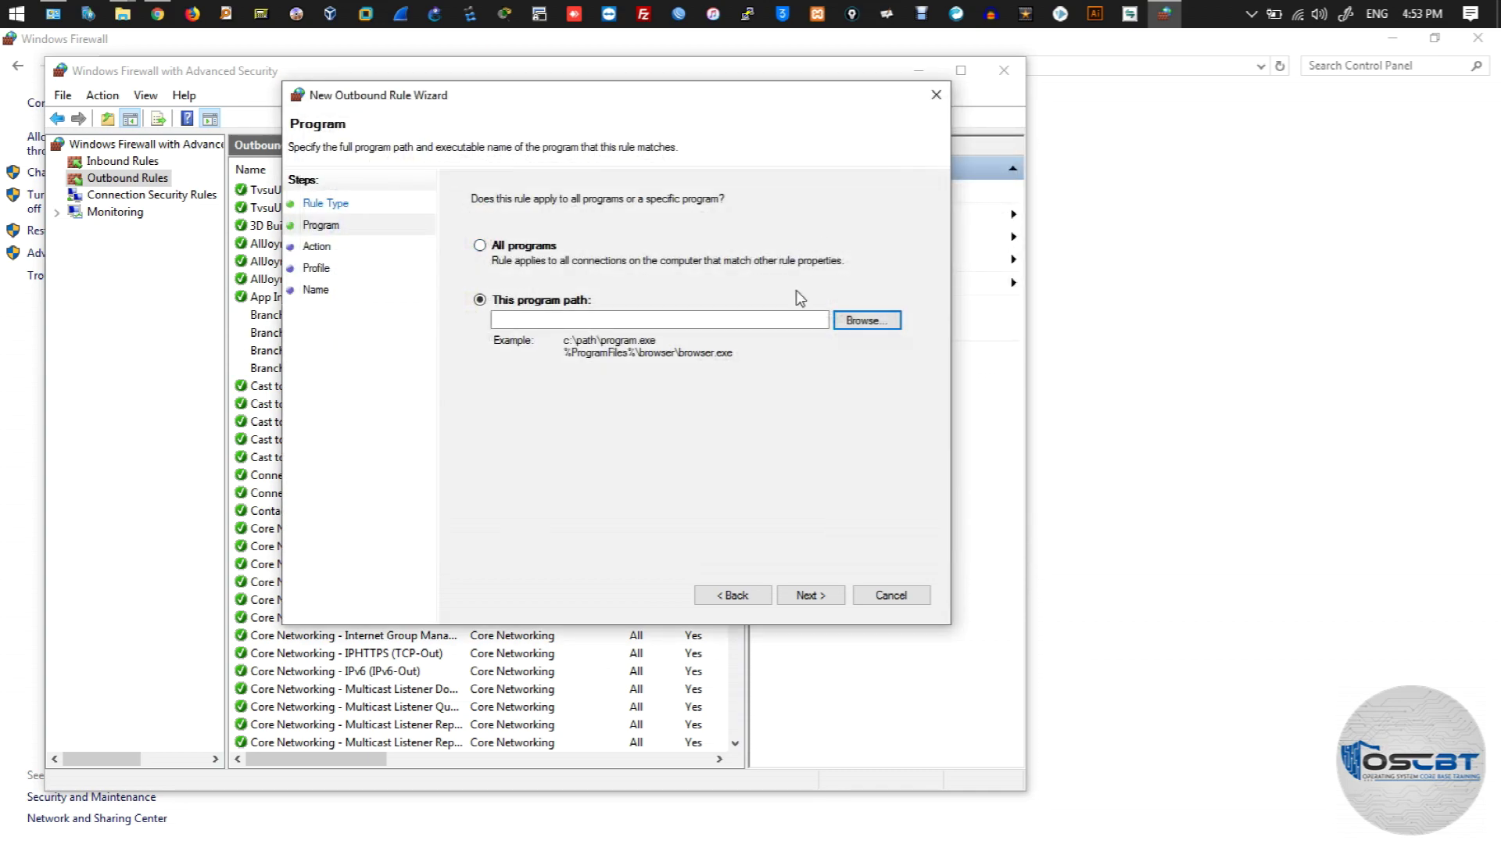
pyautogui.click(861, 324)
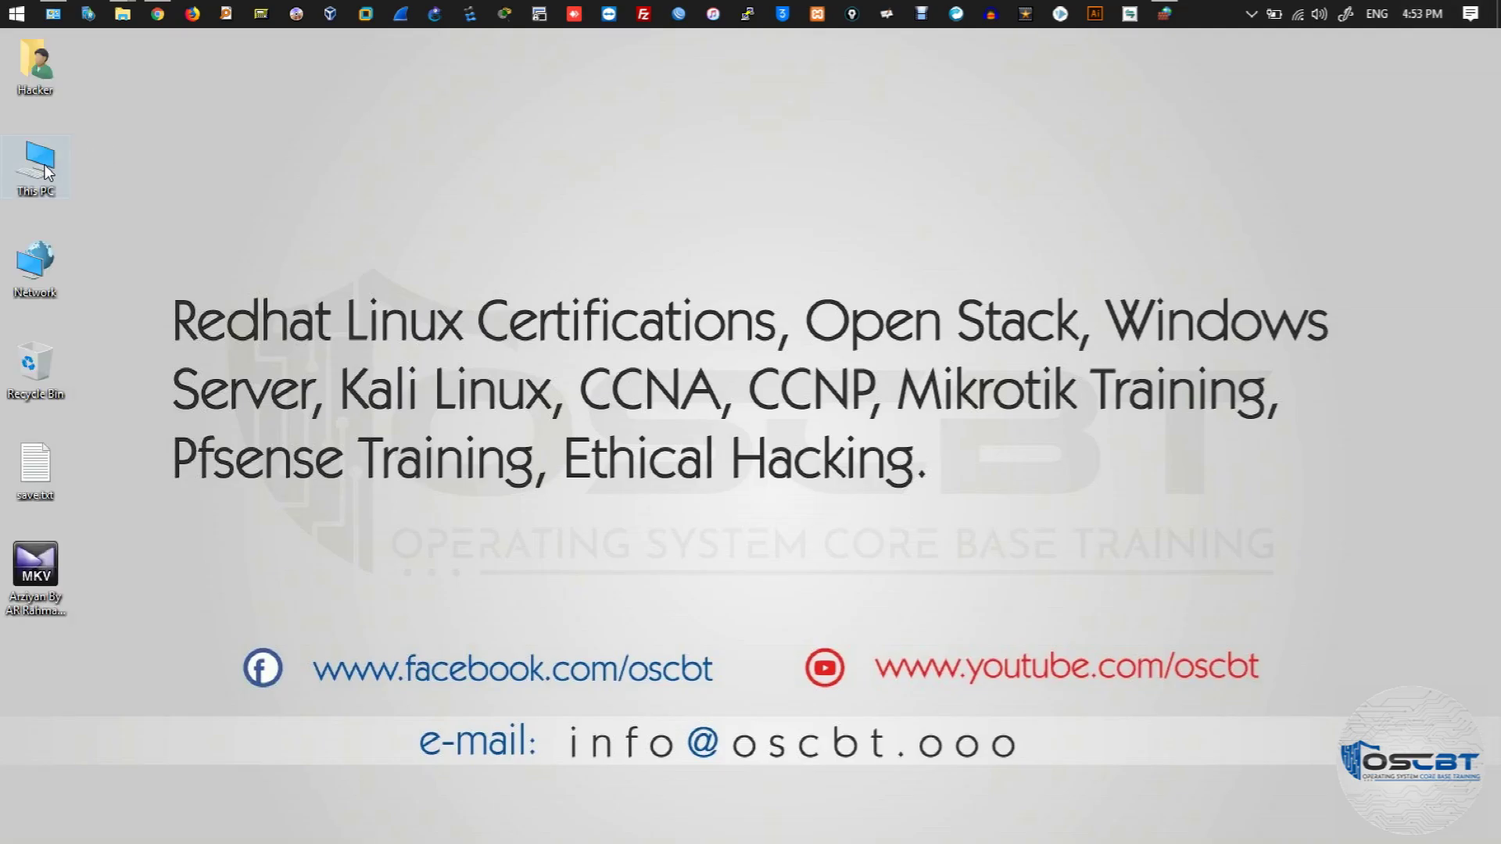
# Switch to File Explorer at This PC, turn the display of file name extensions off and back on, and close it
pyautogui.doubleClick(39, 166)
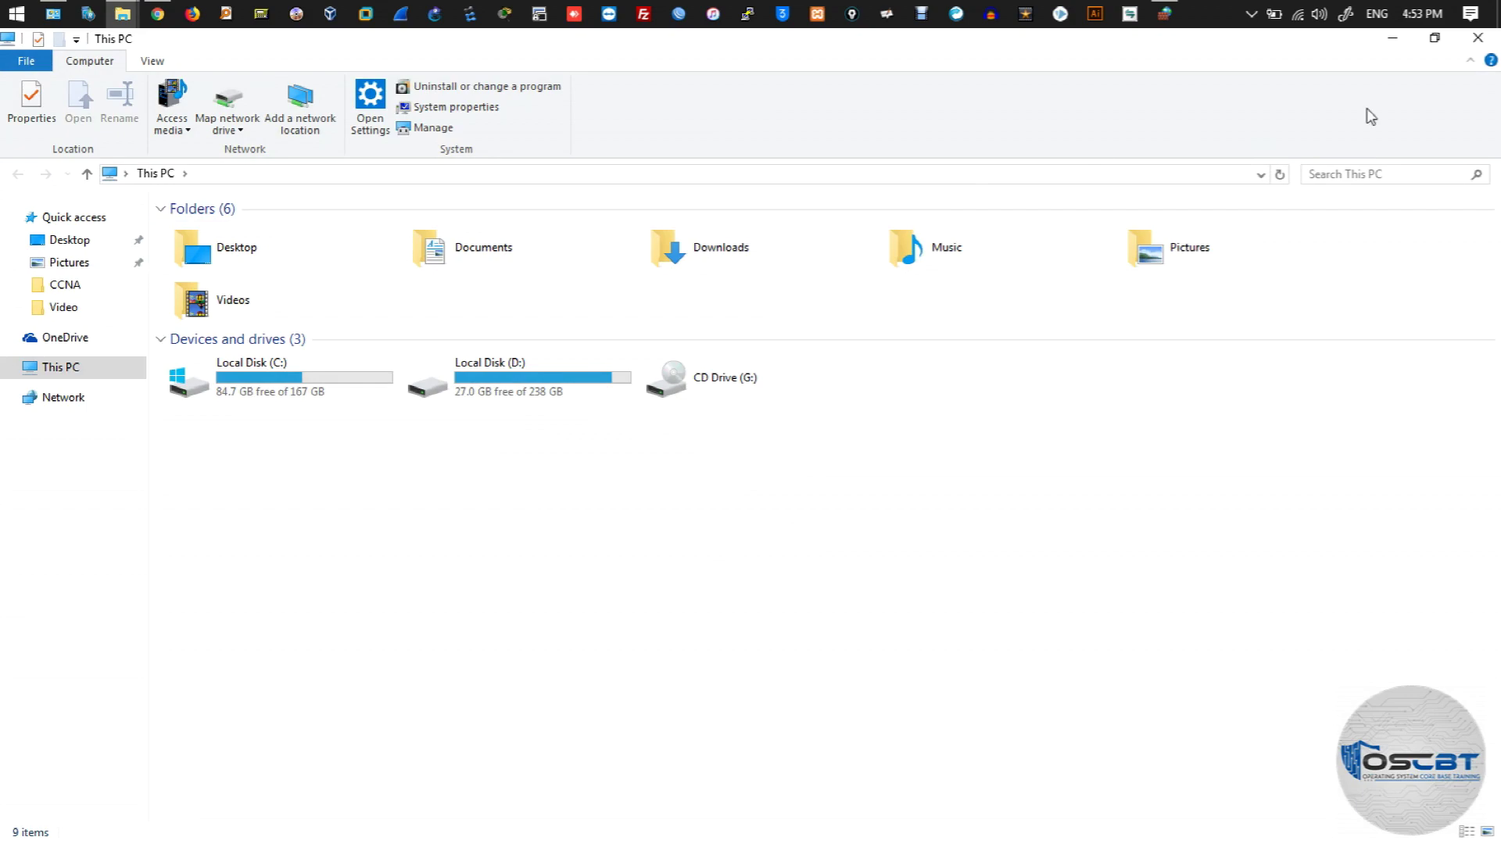
pyautogui.click(1470, 60)
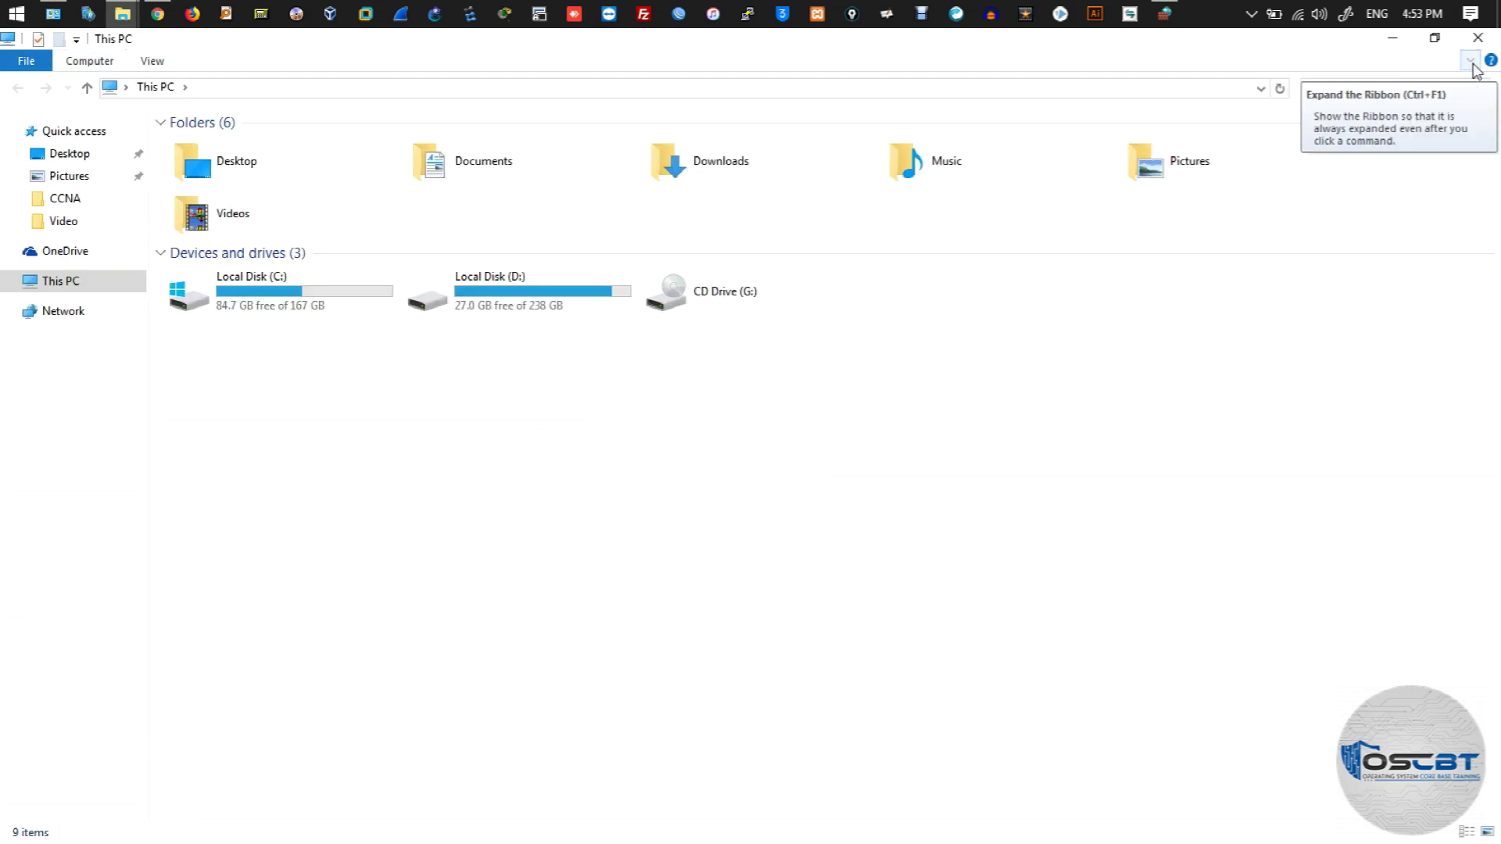
pyautogui.click(1471, 61)
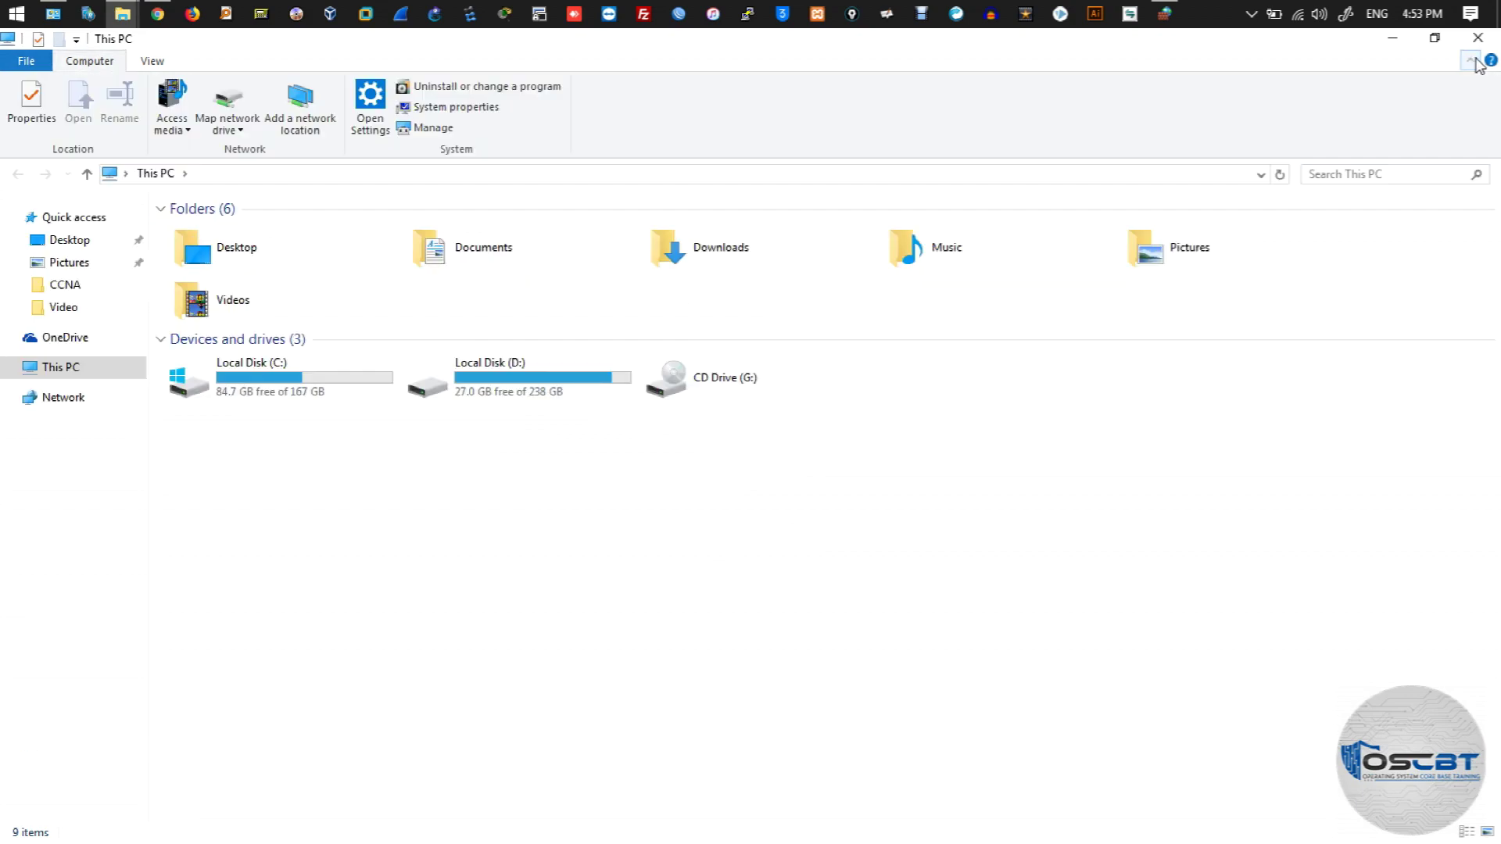
pyautogui.click(152, 64)
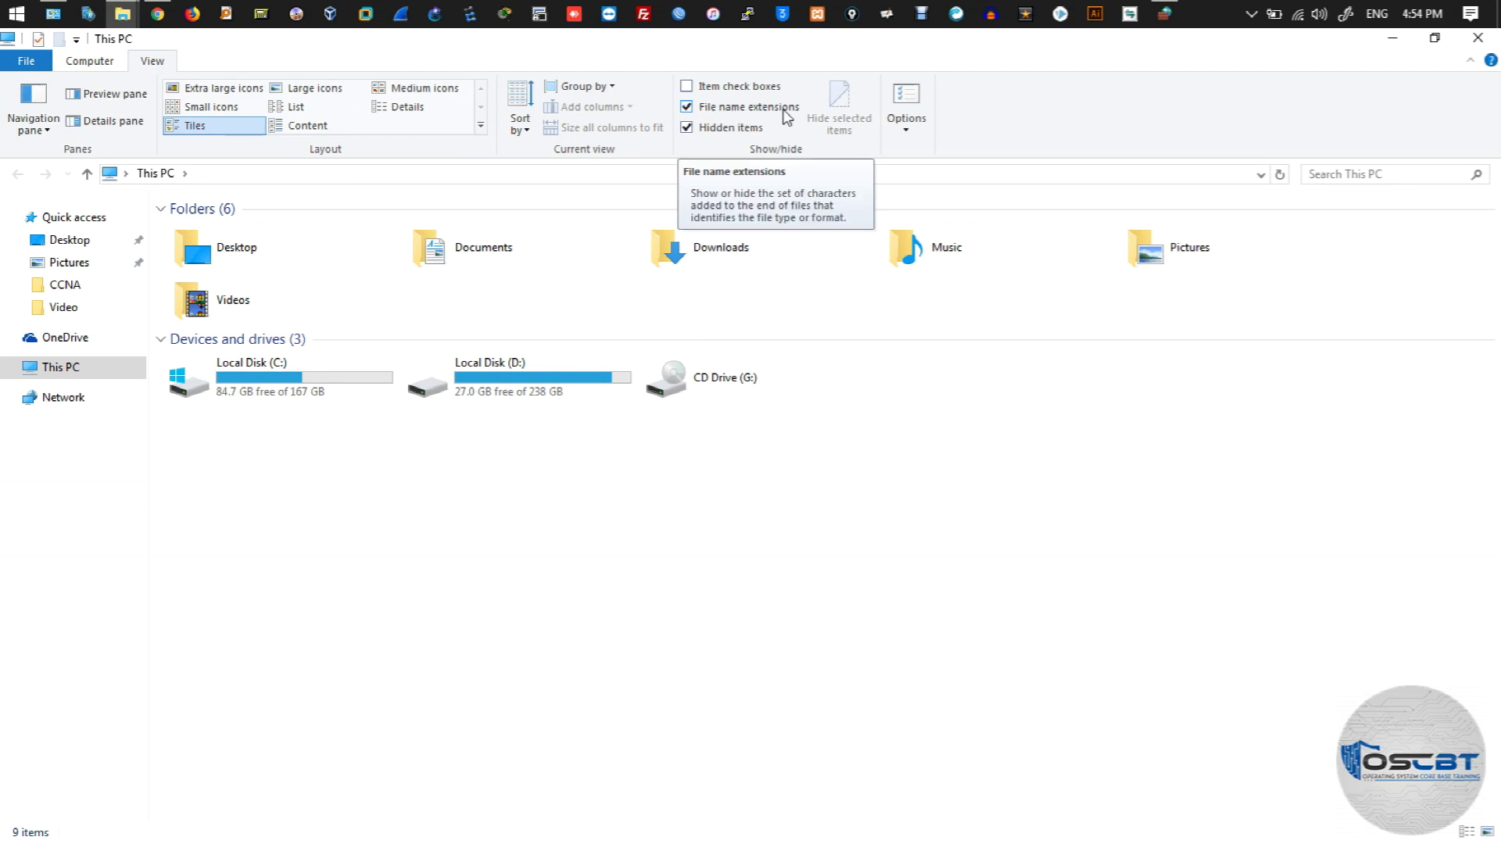
pyautogui.click(688, 109)
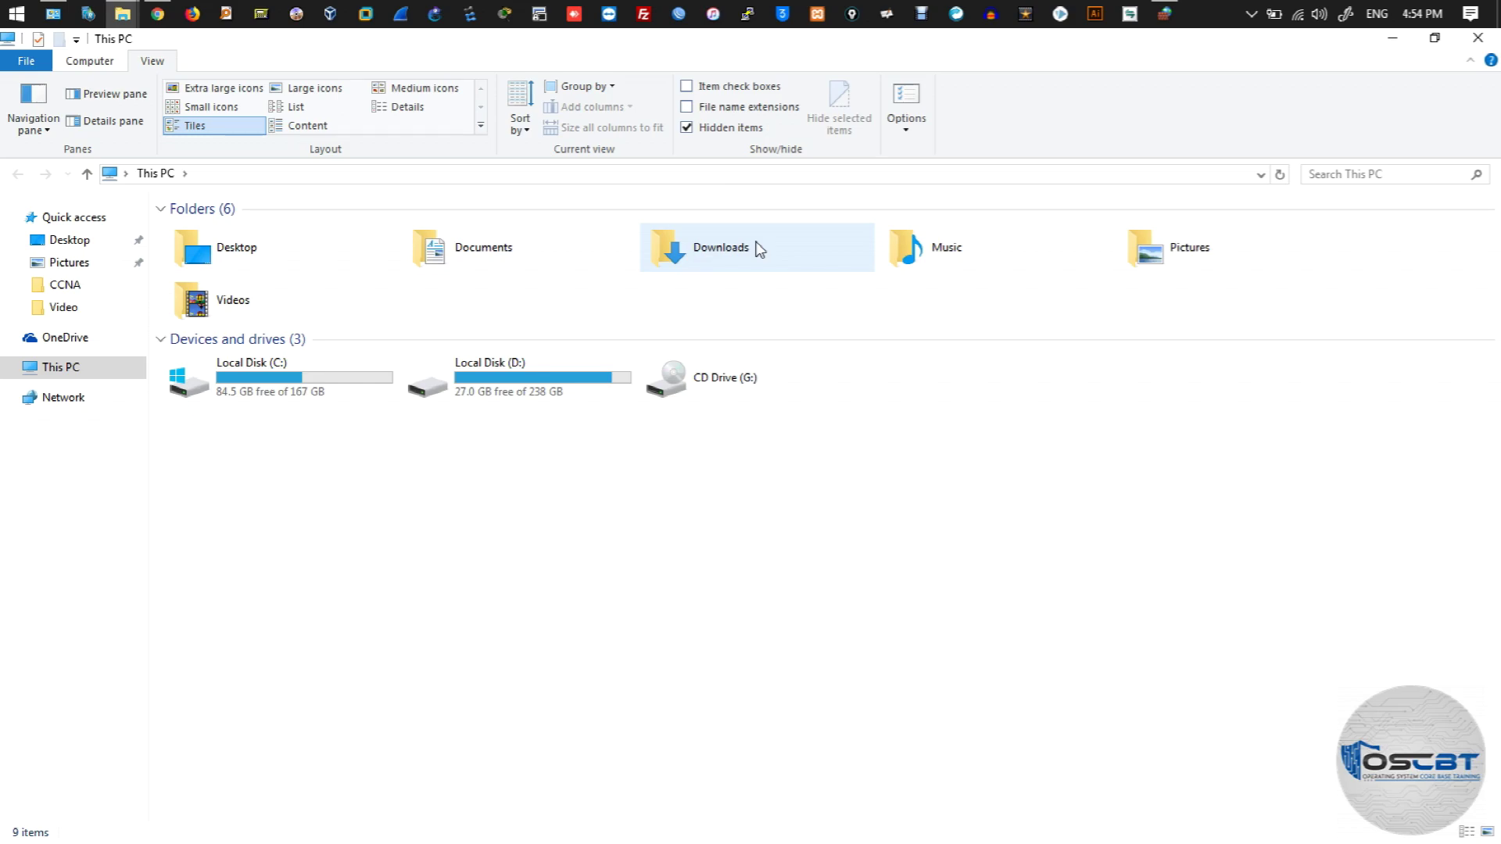
pyautogui.click(688, 107)
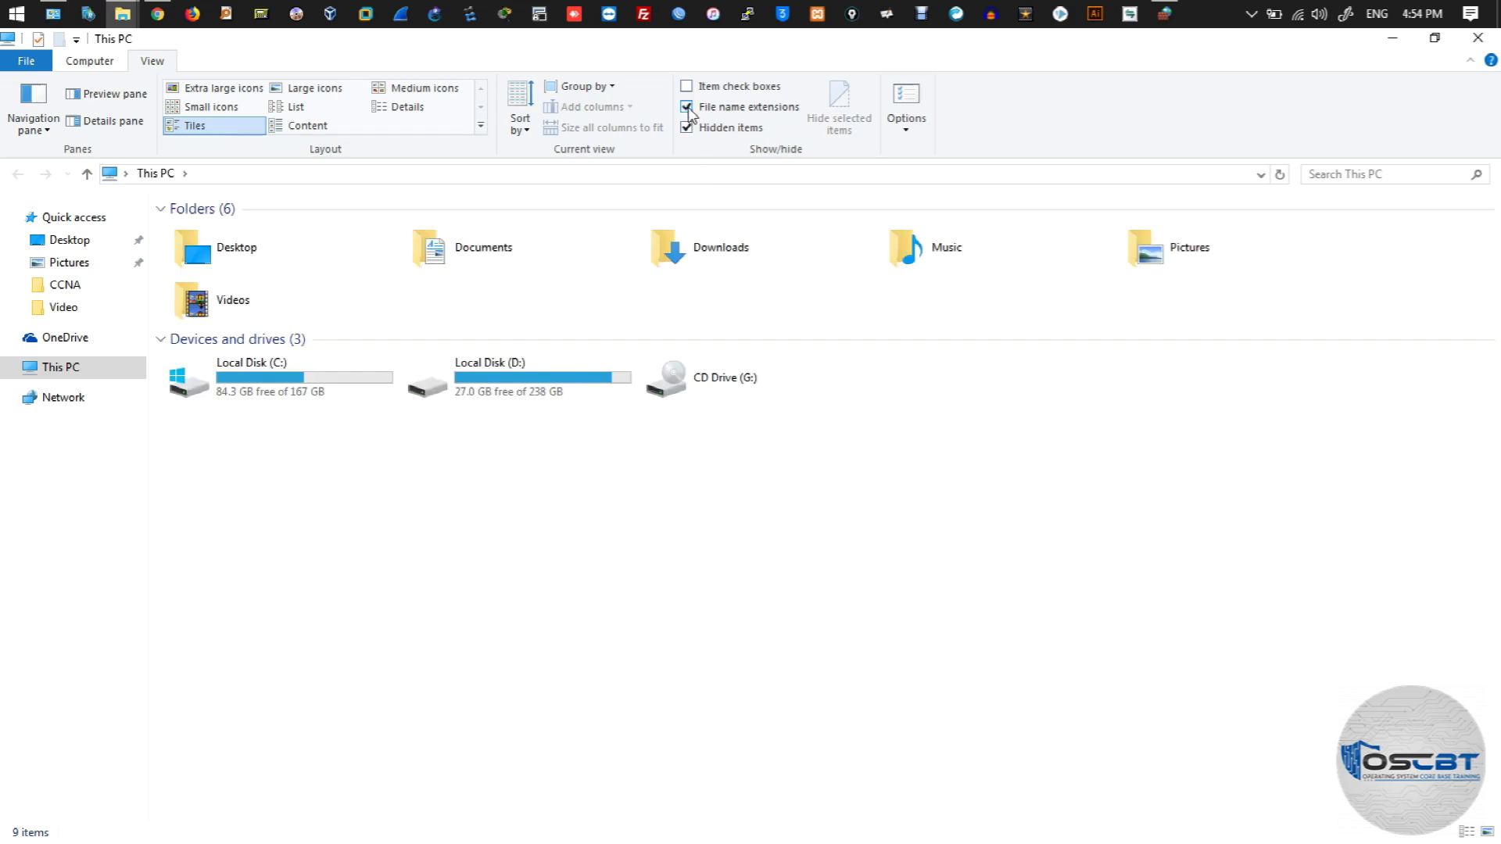
pyautogui.click(1478, 37)
# Return to the New Outbound Rule Wizard and set the program path to KMPlayer.exe in The KMPlayer folder
pyautogui.click(1165, 13)
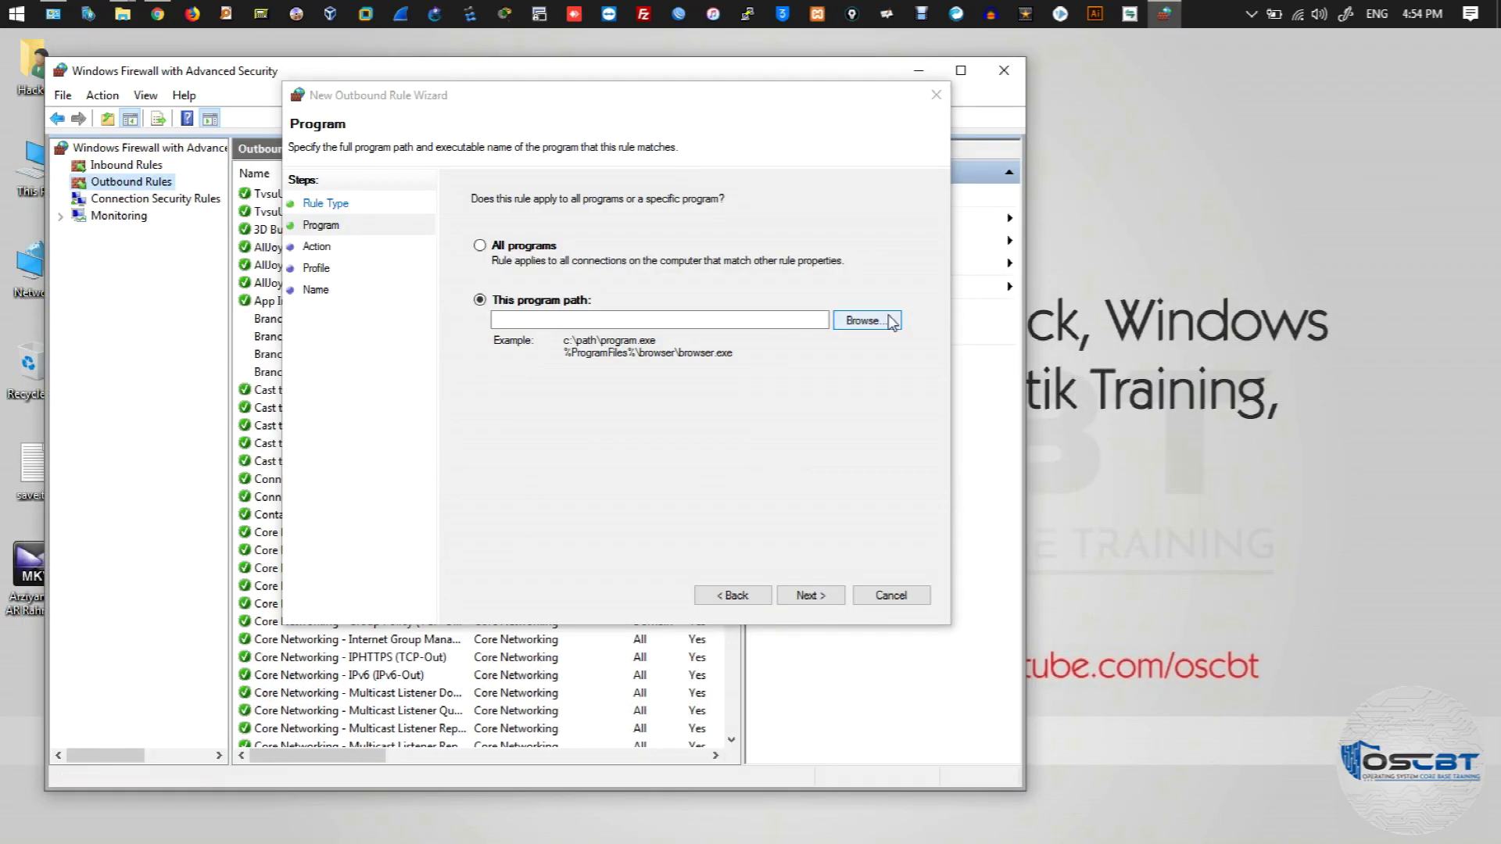
pyautogui.click(892, 322)
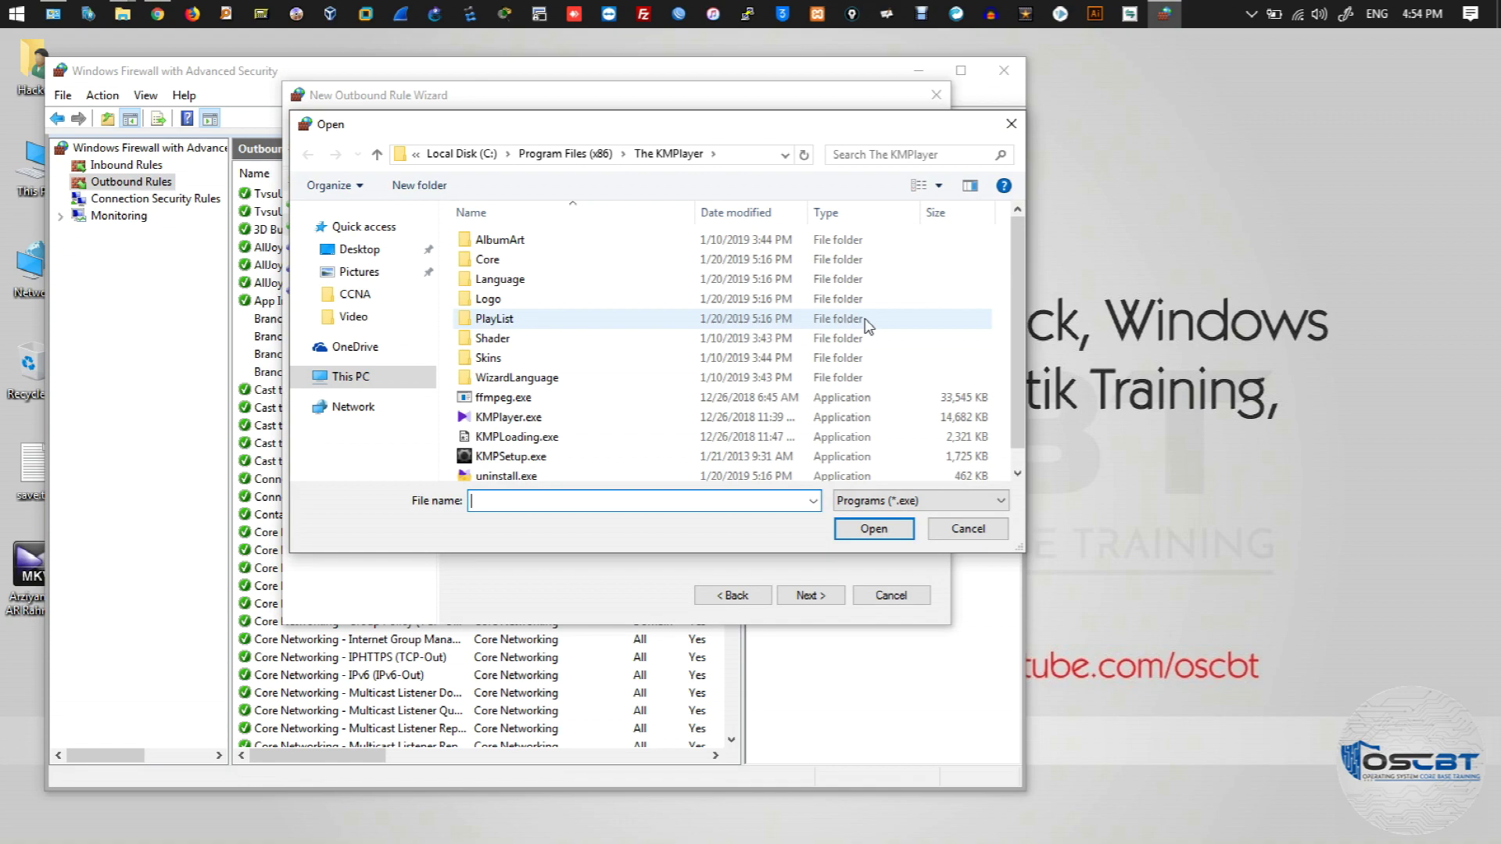
pyautogui.click(546, 425)
pyautogui.doubleClick(547, 426)
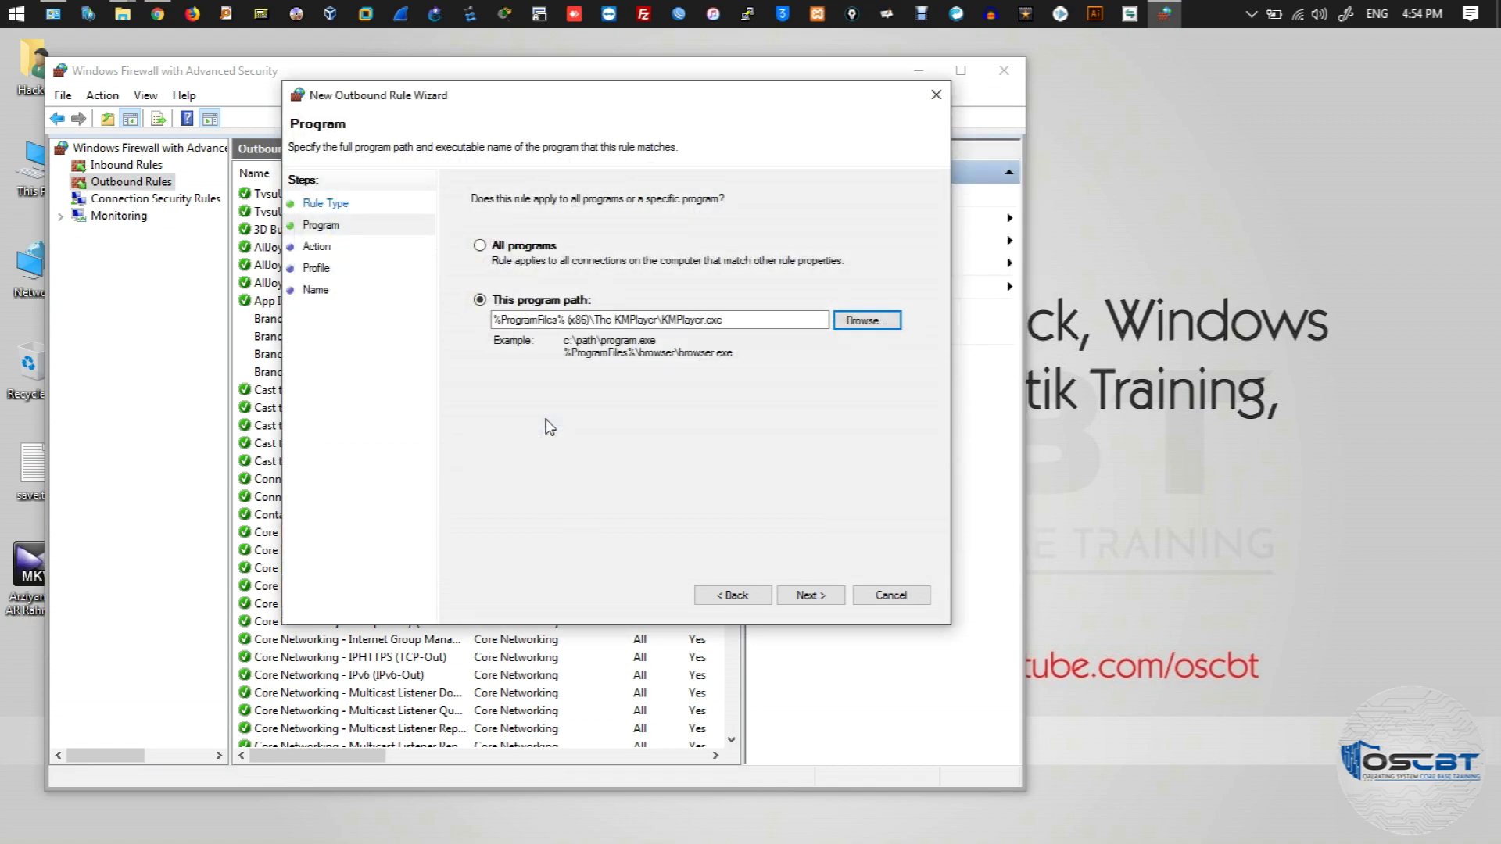
pyautogui.click(809, 596)
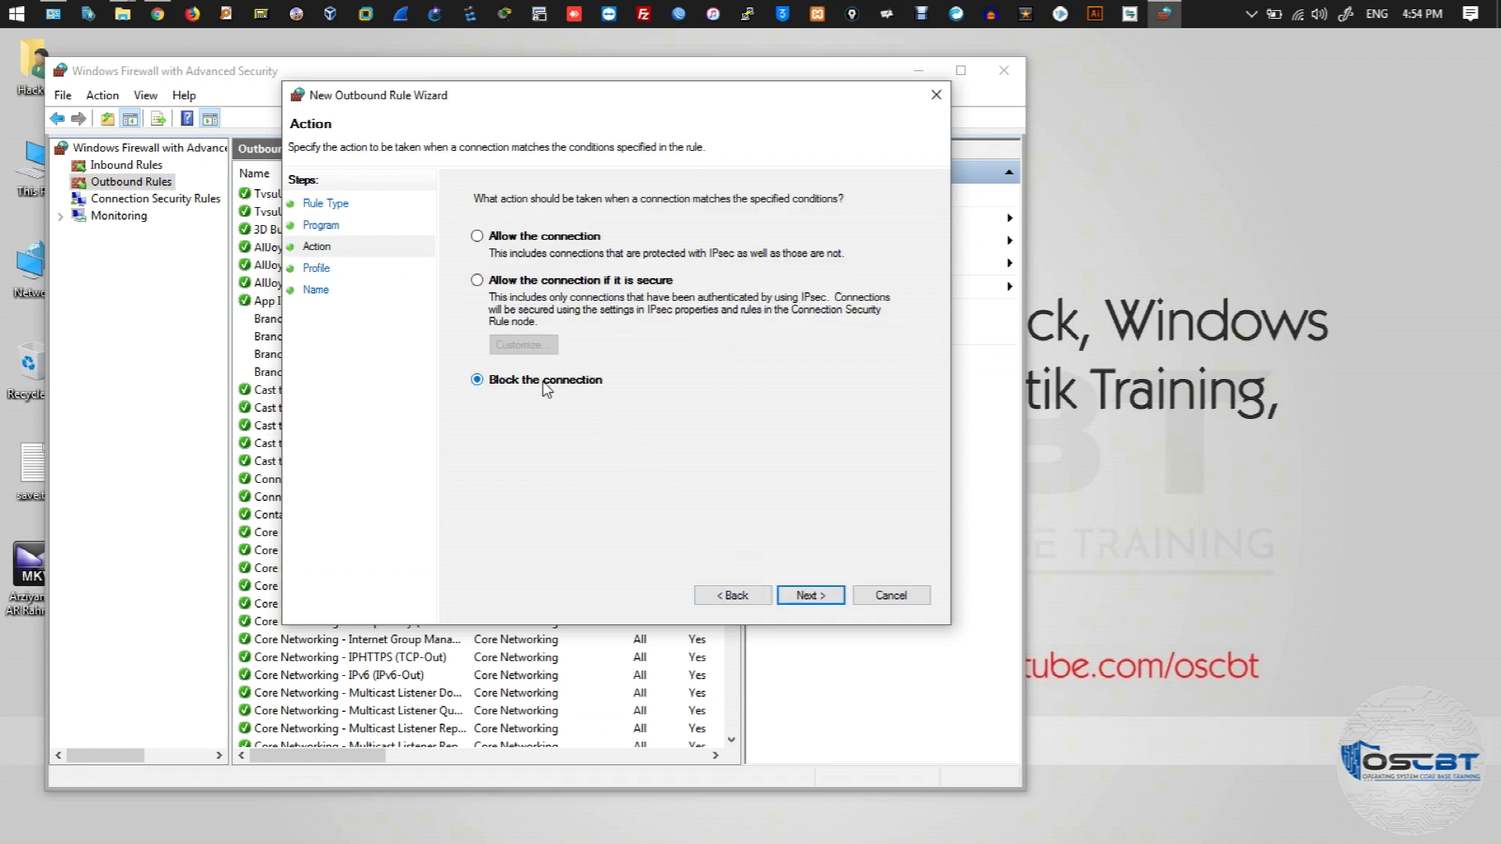
# Set the rule's action to Block the connection and keep the Domain, Private and Public profiles selected
pyautogui.click(524, 280)
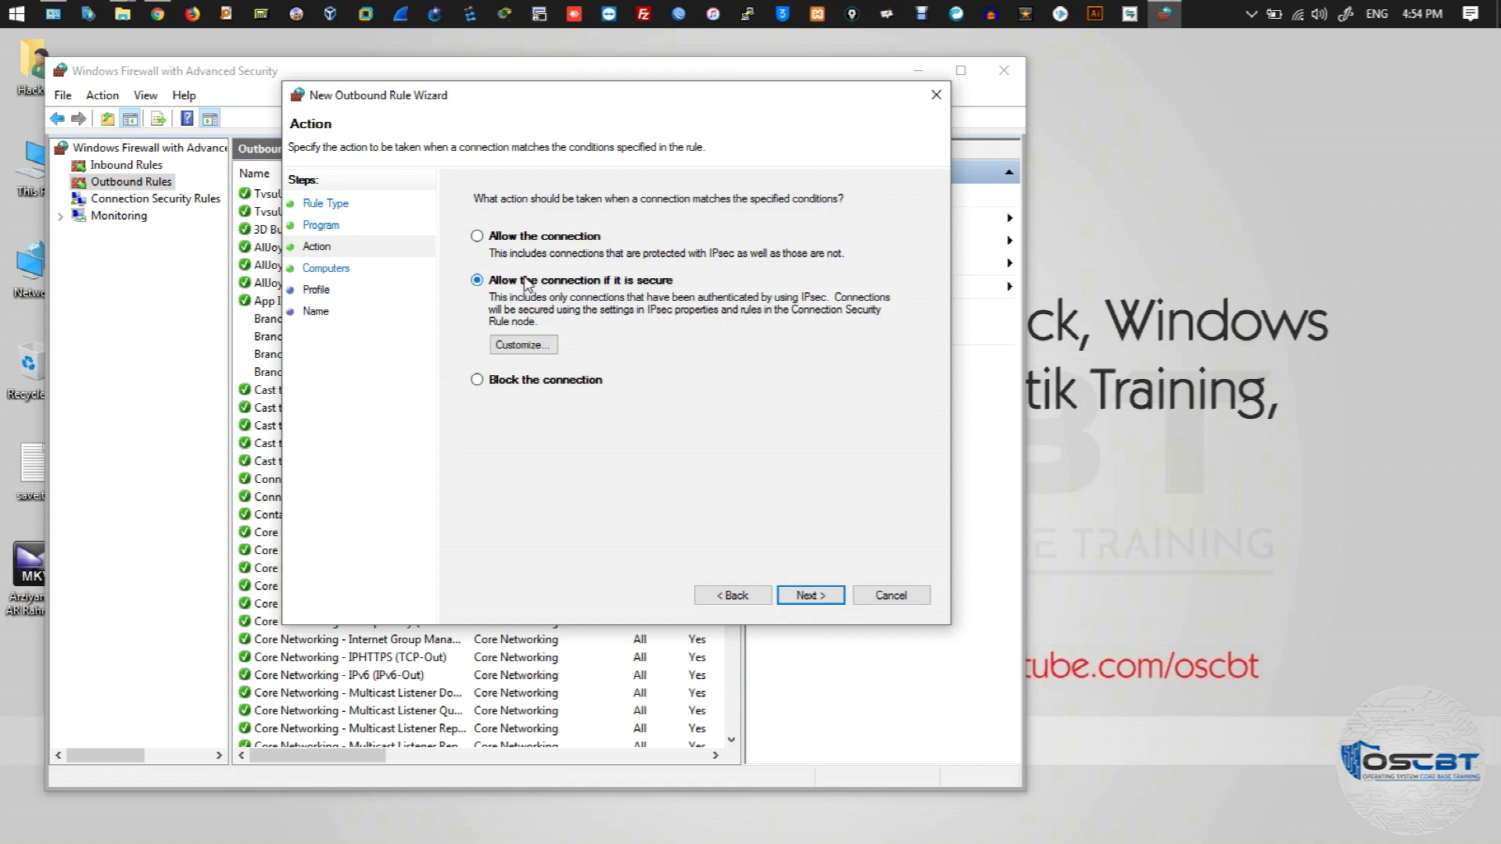
pyautogui.click(516, 240)
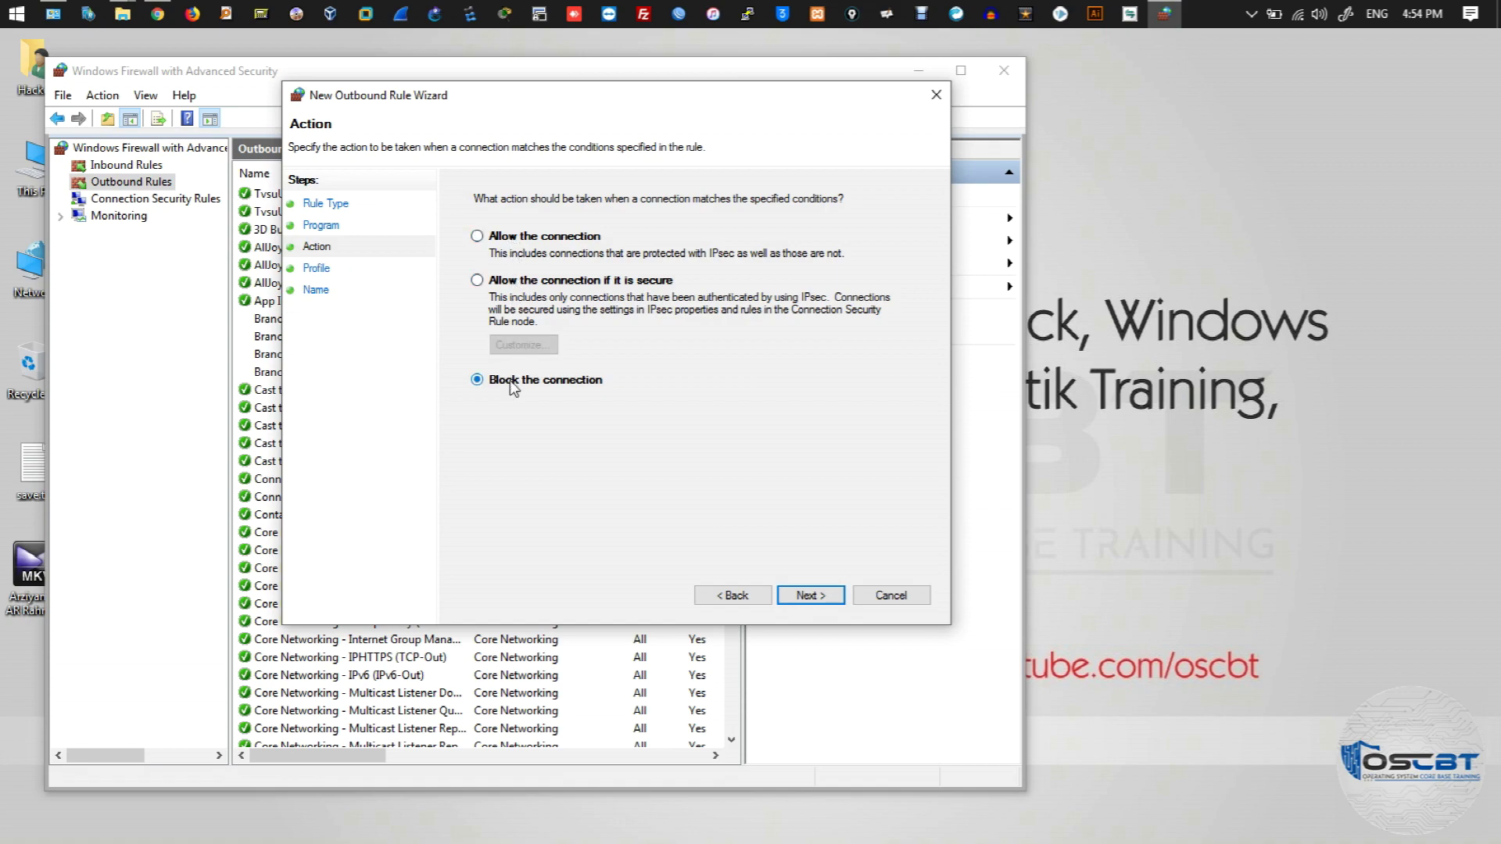
pyautogui.click(811, 595)
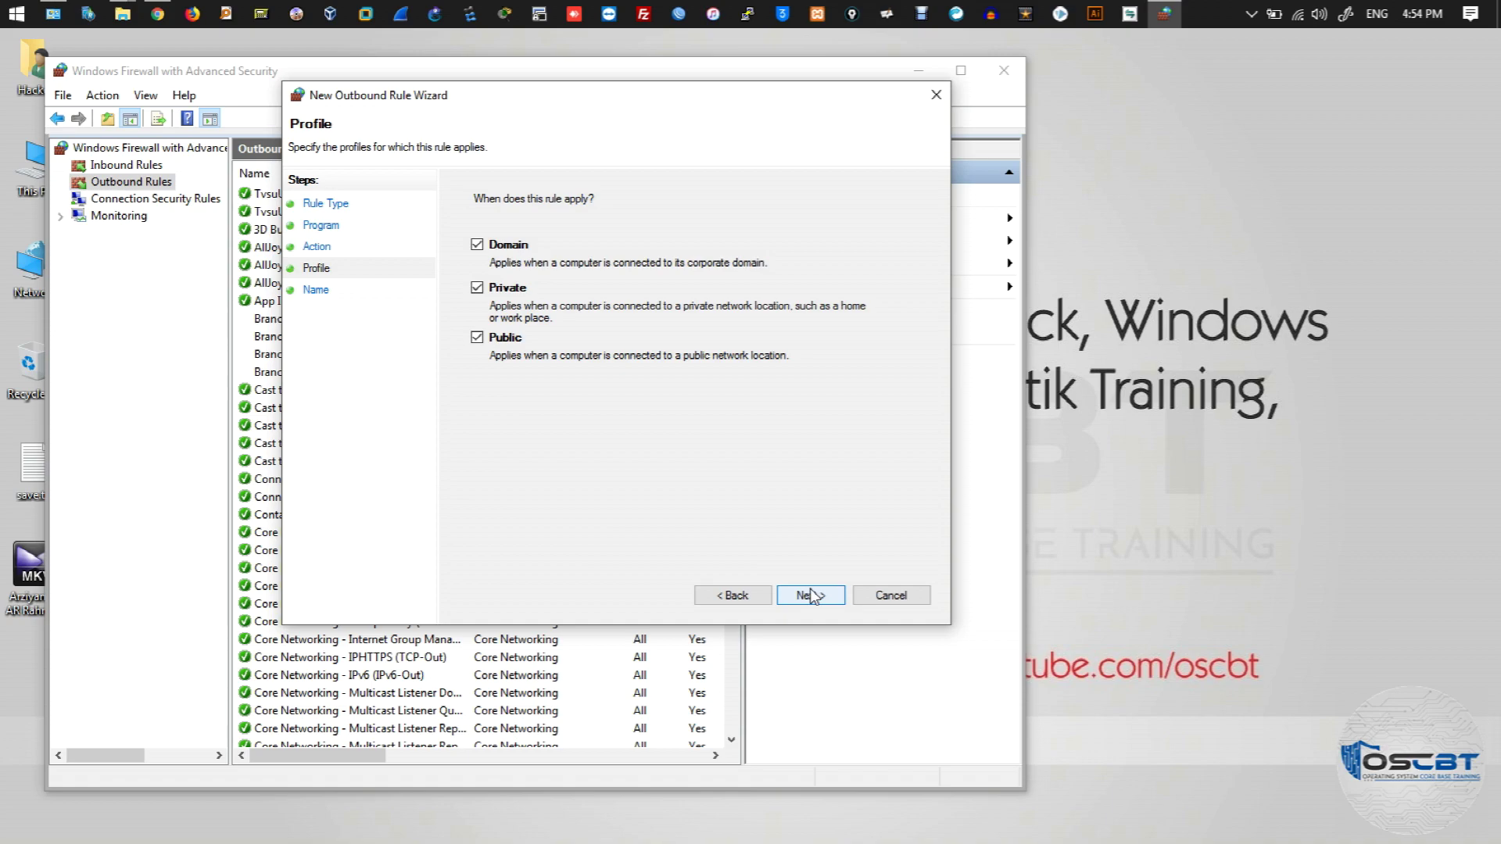
pyautogui.click(813, 598)
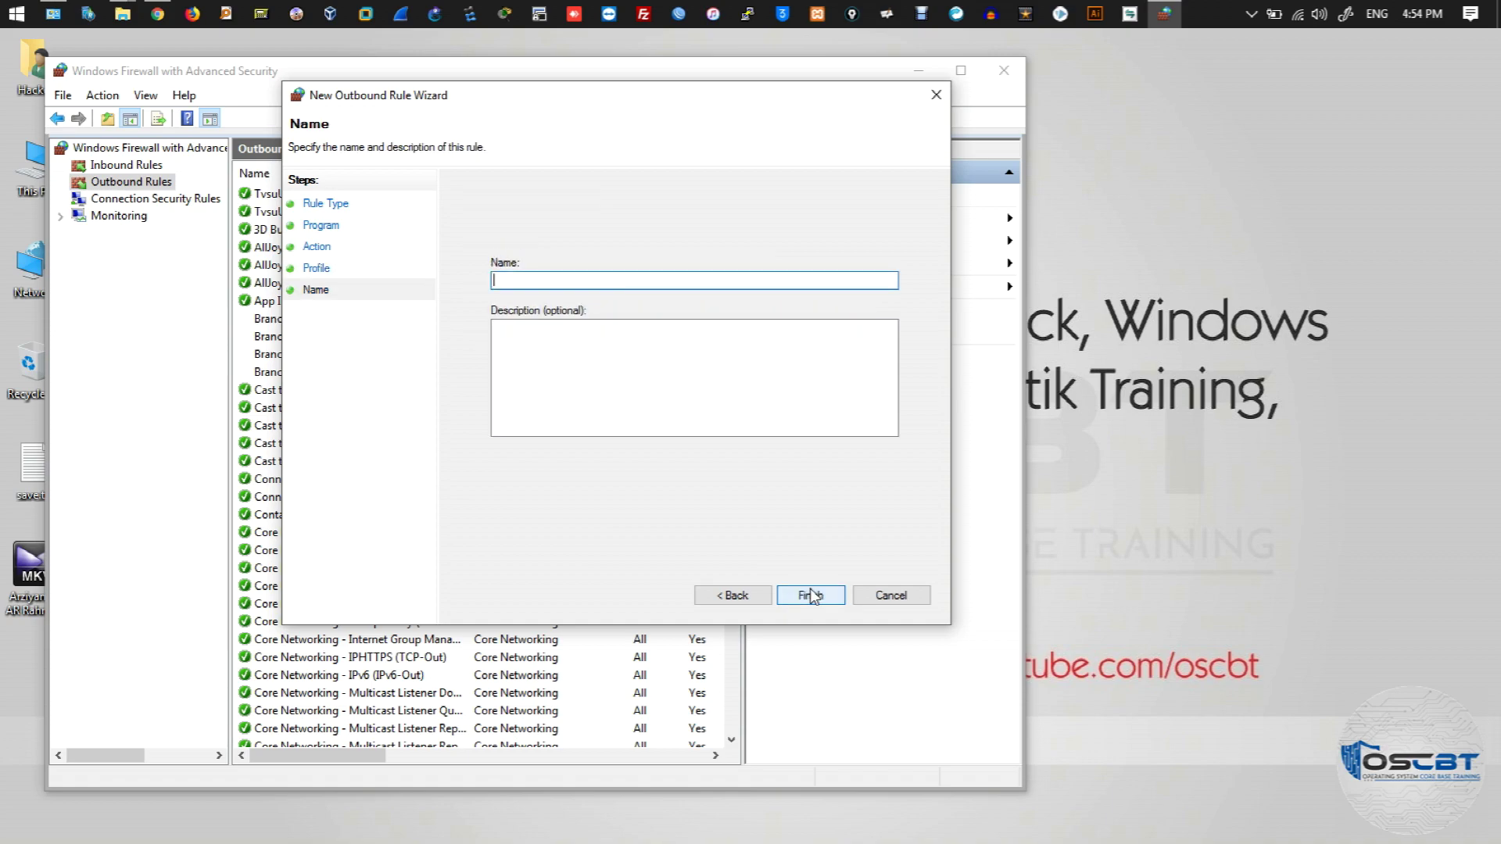
# Name the rule "Km Player Bock" and finish creating it
pyautogui.write('Km Player')
pyautogui.write(' Boc')
pyautogui.press('BackSpace')
pyautogui.write('ck')
pyautogui.click(810, 596)
# Select the Km Player Bock rule among the outbound rules and move the firewall window clear of the desktop icons
pyautogui.click(313, 201)
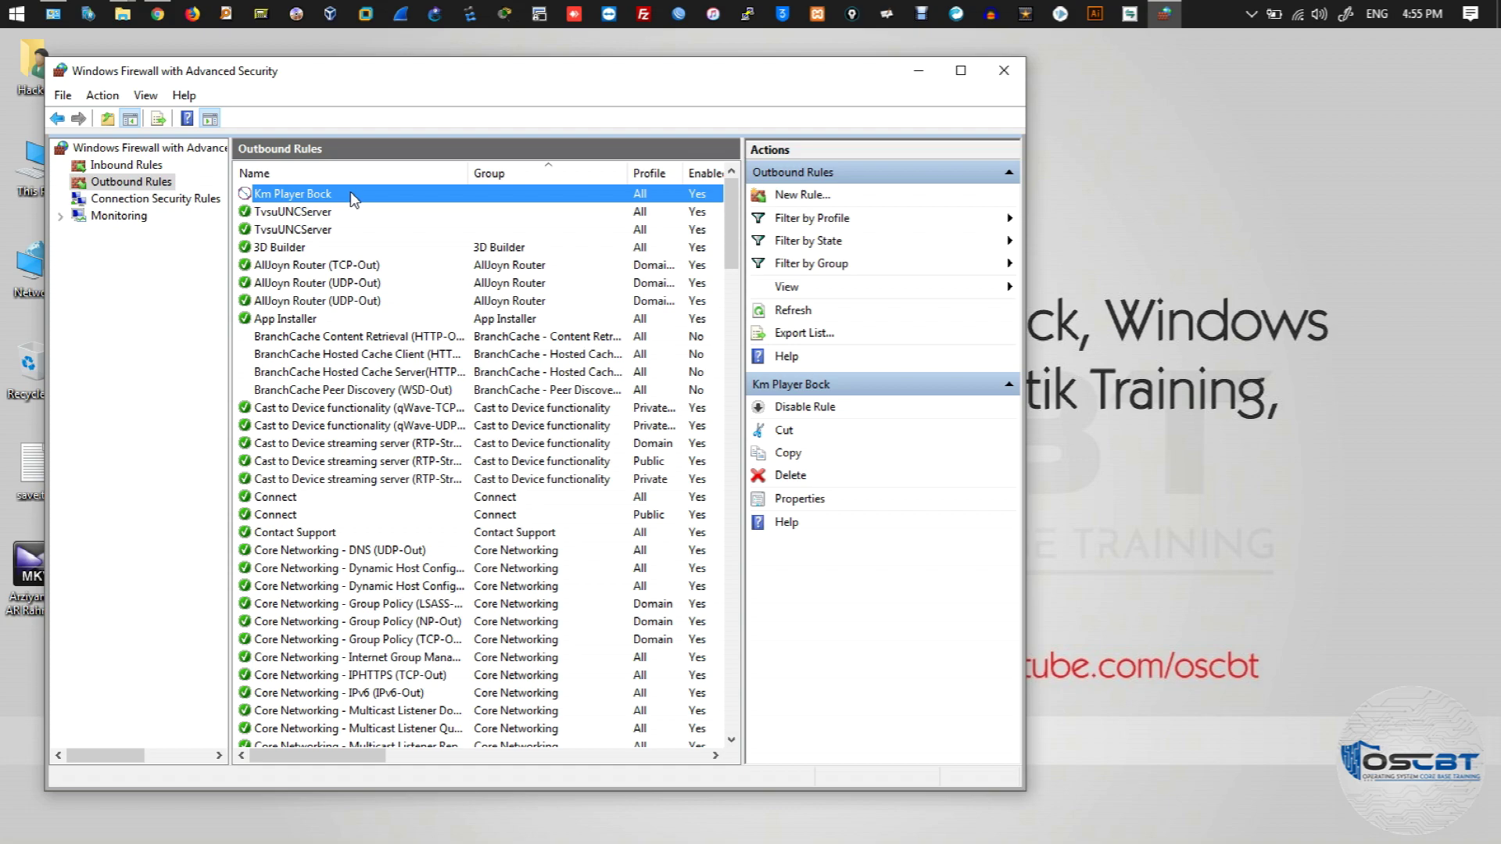
pyautogui.moveTo(533, 74); pyautogui.dragTo(659, 69)
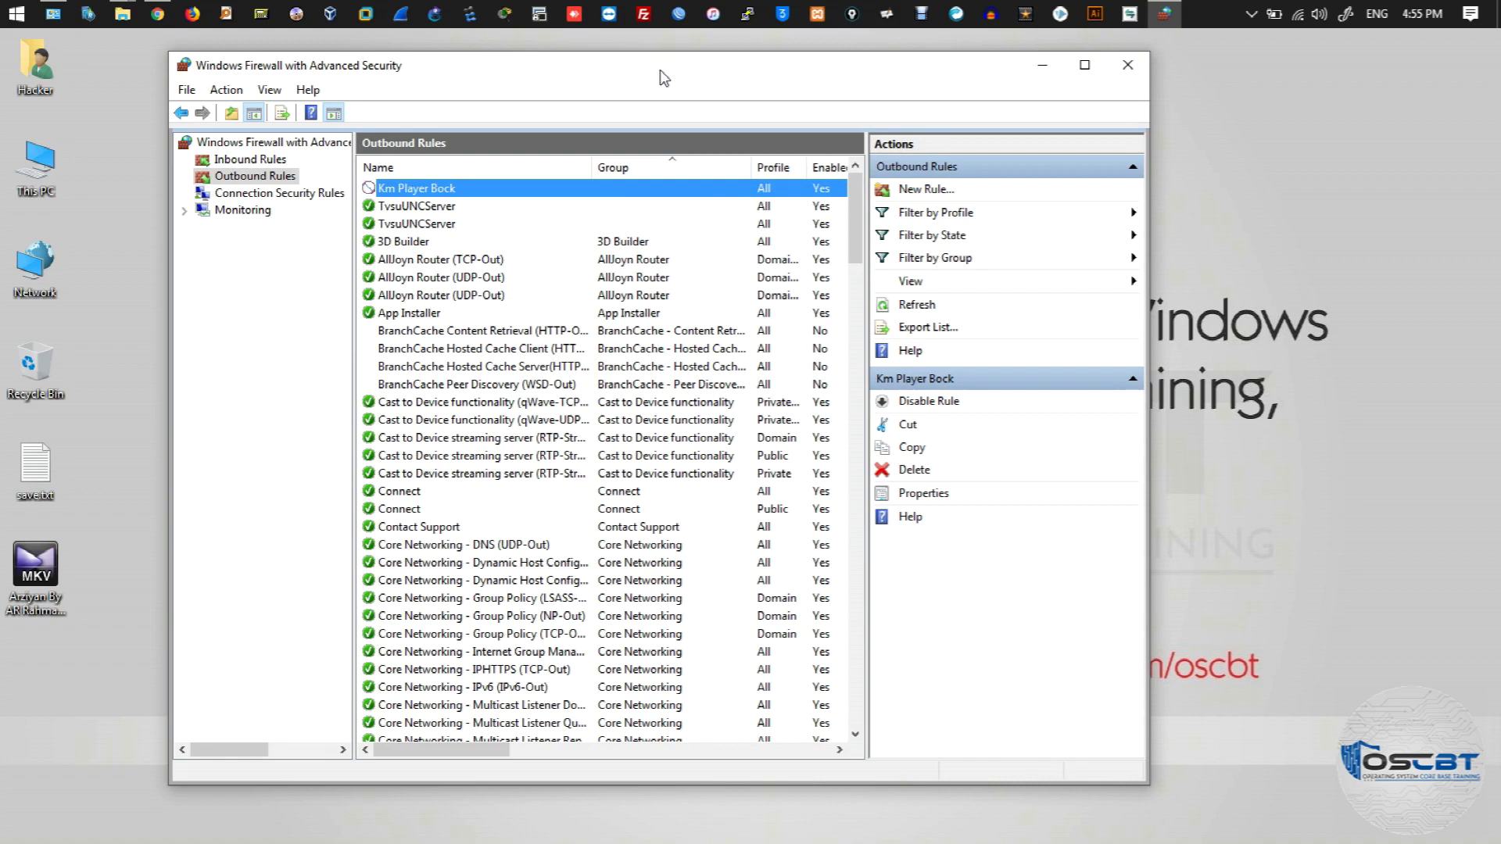
pyautogui.press('Down')
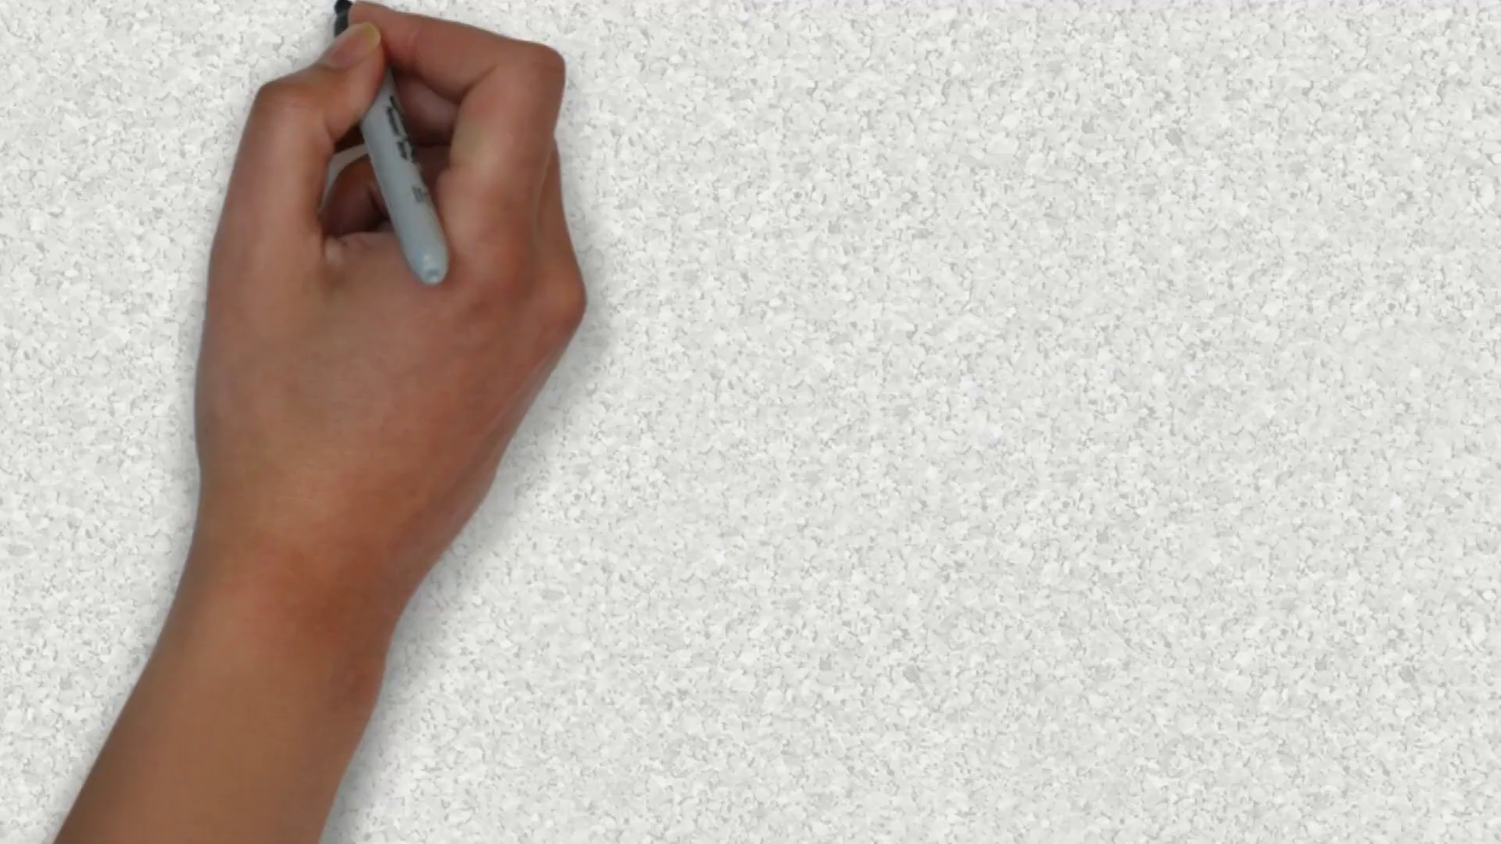